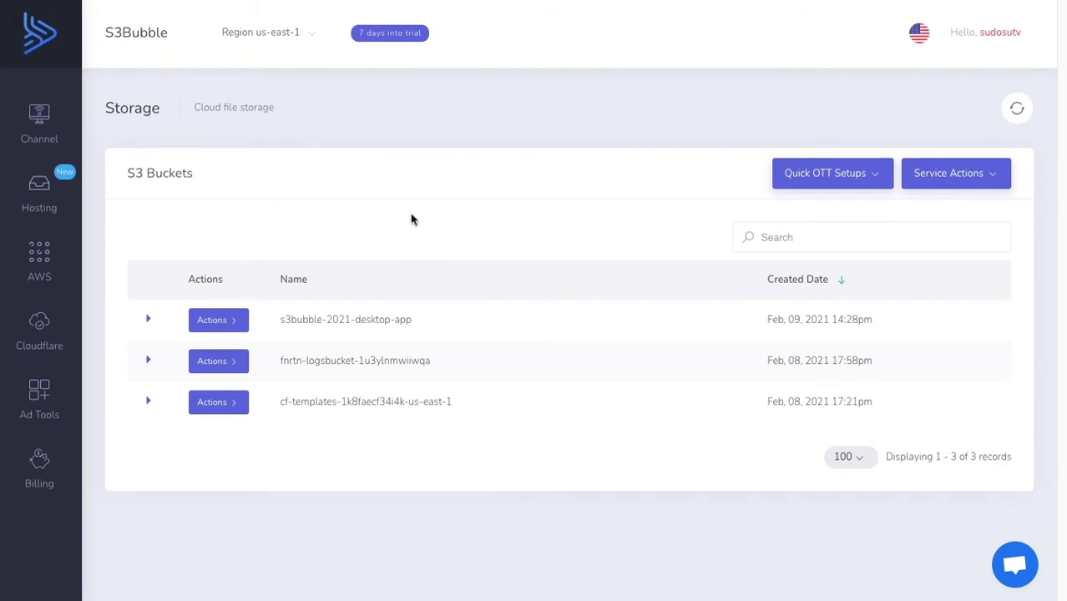
# Step: Start a Full OTT AWS Setup and name it s3bubble-2021-sudo
pyautogui.click(612, 178)
pyautogui.click(673, 191)
pyautogui.click(817, 175)
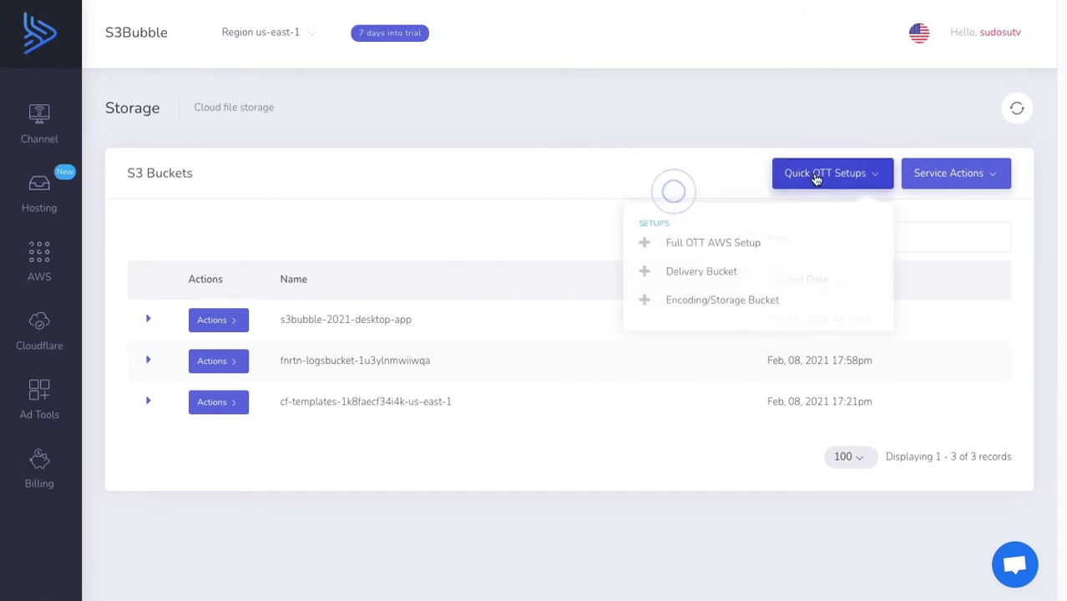
pyautogui.click(719, 243)
pyautogui.click(310, 277)
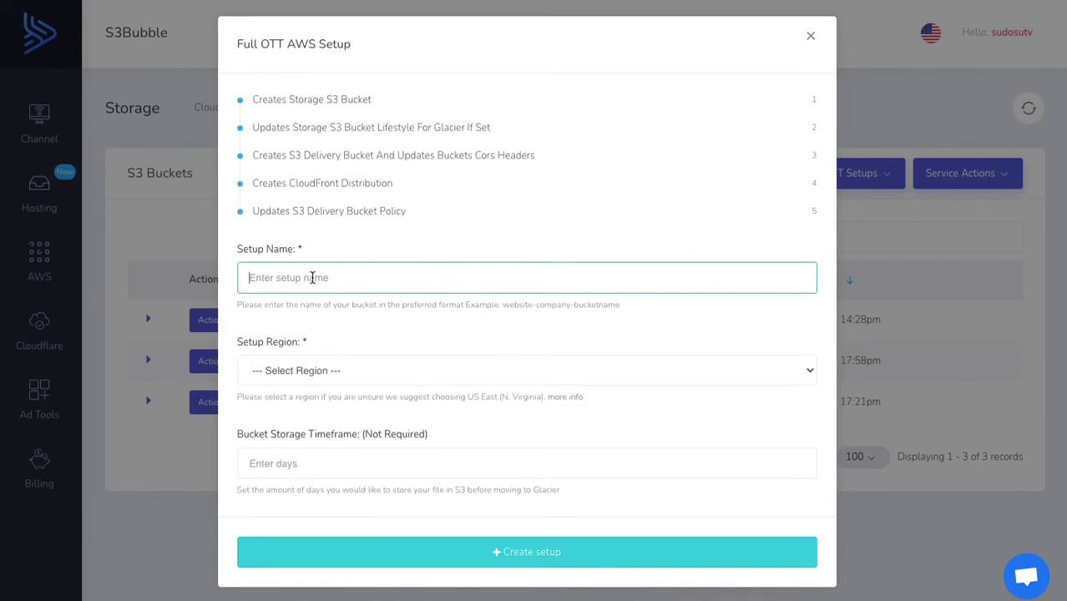
pyautogui.write('s3bubble-2021-sudo')
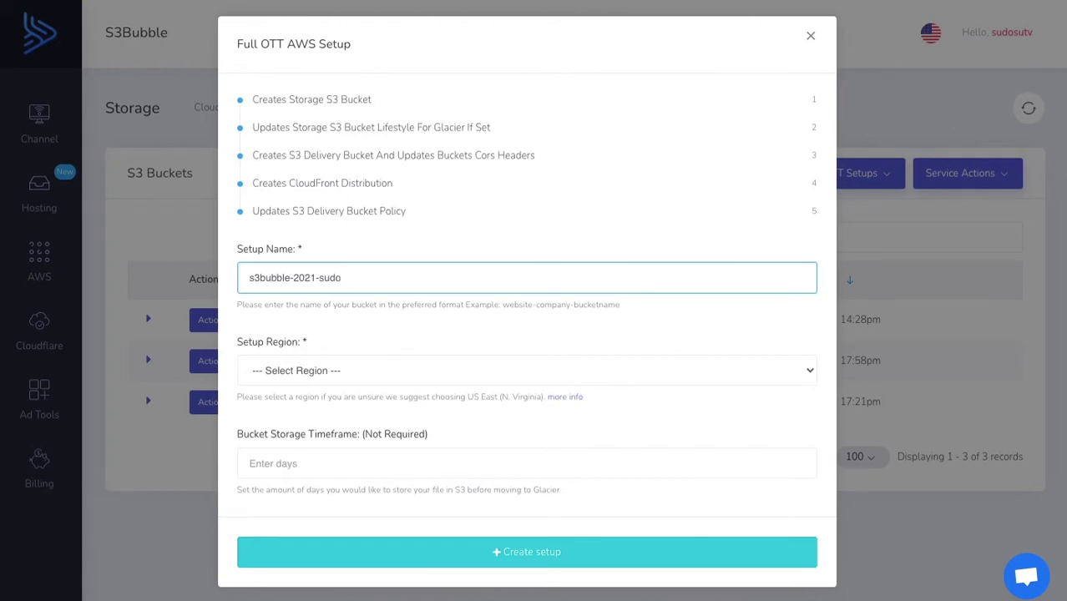
# Step: Set the setup region to US East (N. Virginia), leave the storage timeframe empty and create the setup
pyautogui.click(353, 369)
pyautogui.click(420, 401)
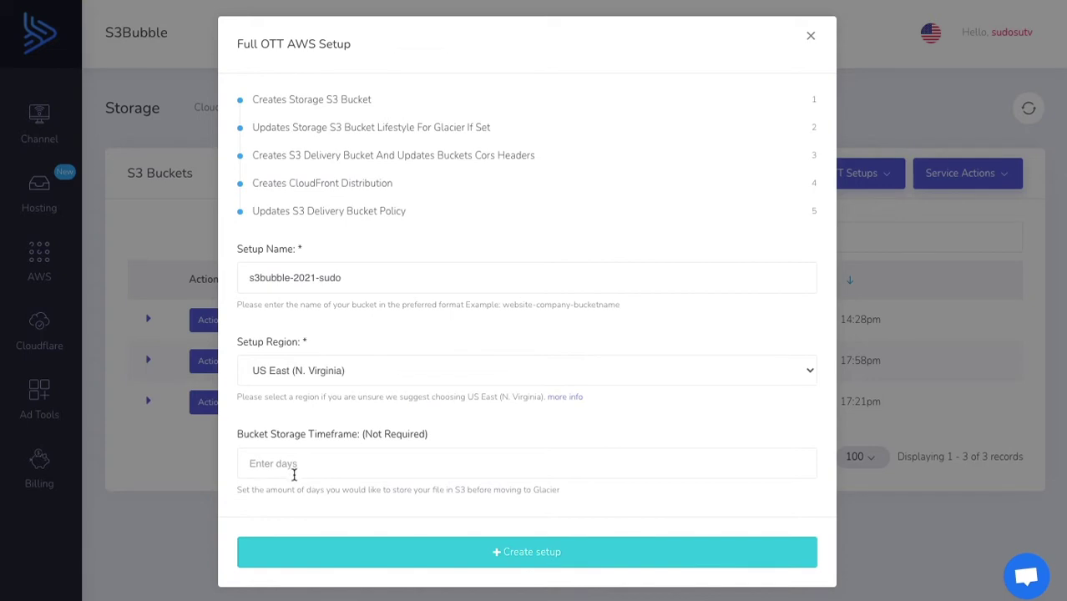
pyautogui.doubleClick(541, 490)
pyautogui.click(403, 416)
pyautogui.click(501, 552)
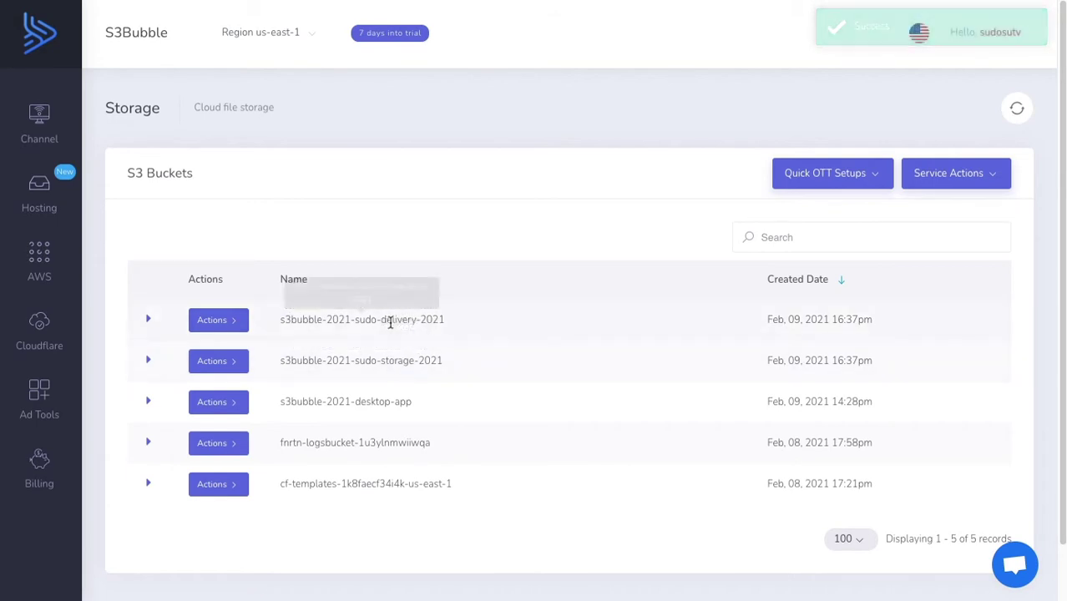
# Step: Open the s3bubble-2021-sudo-storage-2021 bucket and upload intro.mp4 with Quick Upload
pyautogui.click(235, 362)
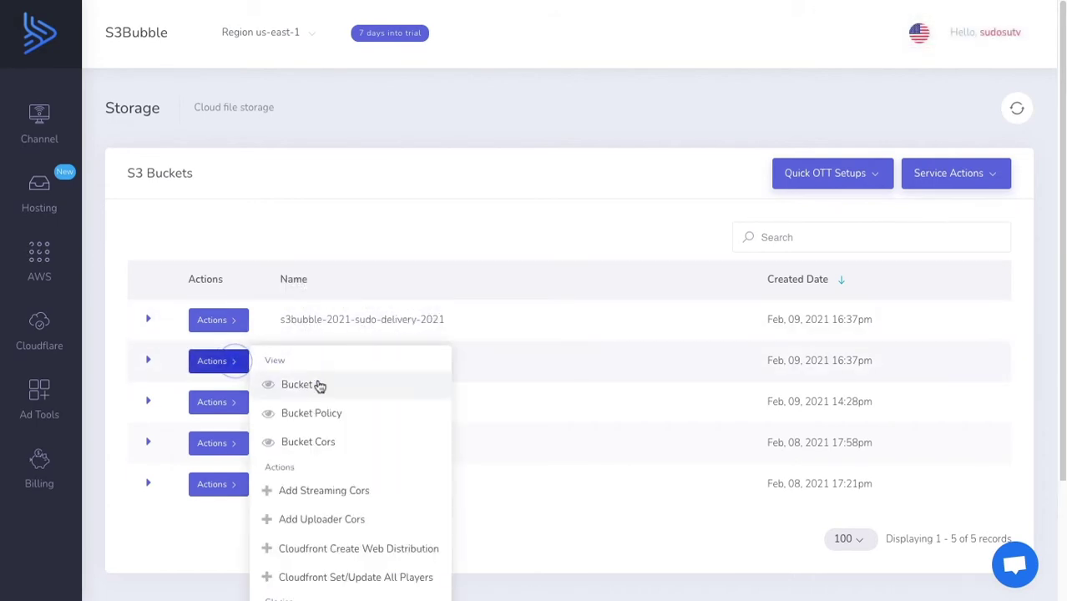
pyautogui.click(318, 385)
pyautogui.click(955, 173)
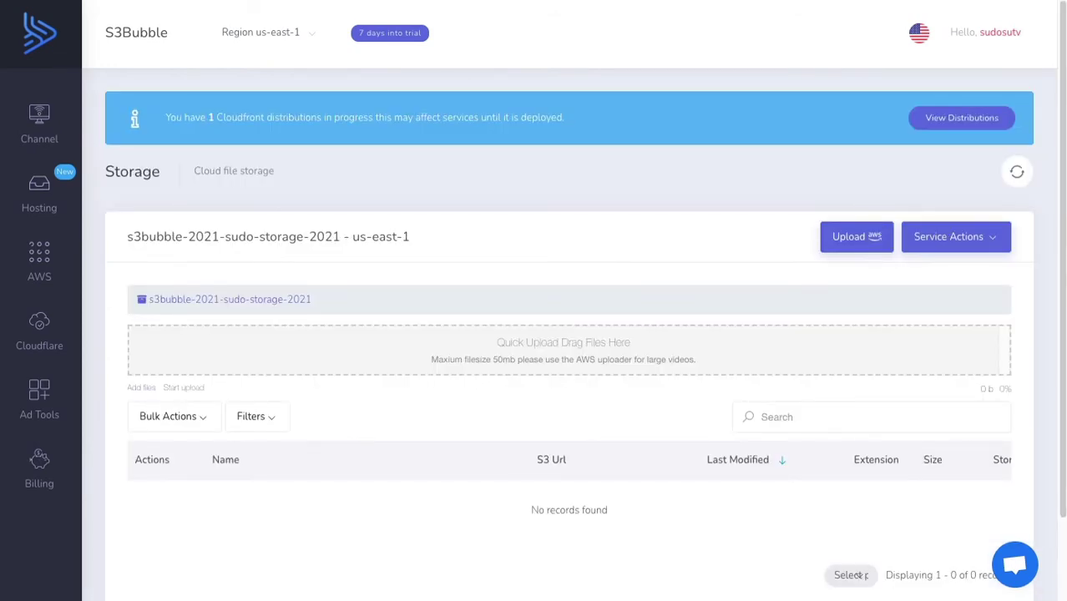
pyautogui.moveTo(83, 334); pyautogui.dragTo(558, 350)
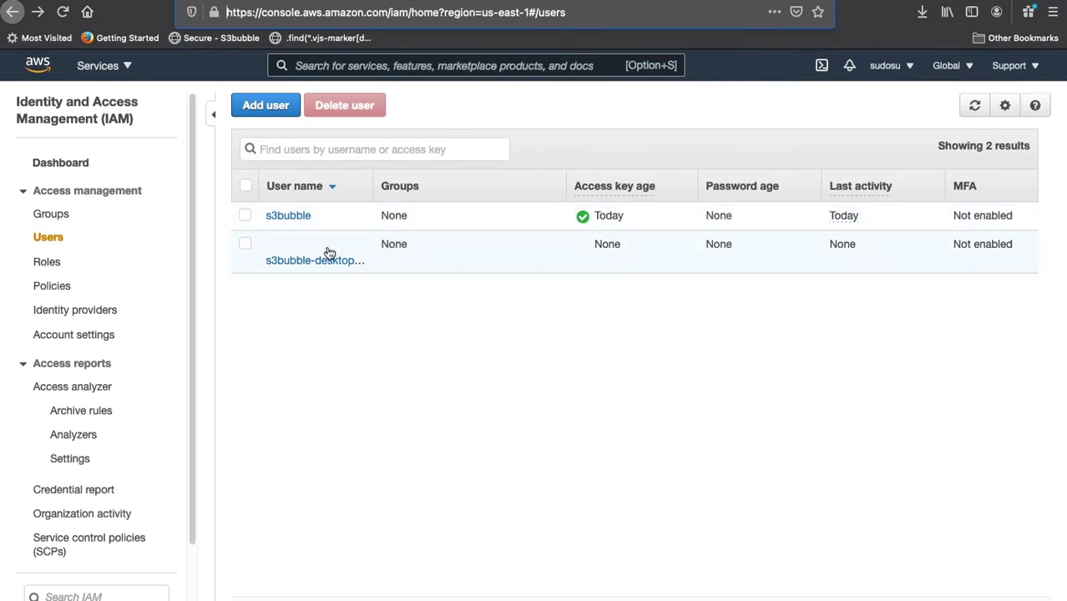
# Step: Switch to the AWS console and look up the s3bubble-2021-sudo-storage-2021 bucket in S3
pyautogui.click(112, 70)
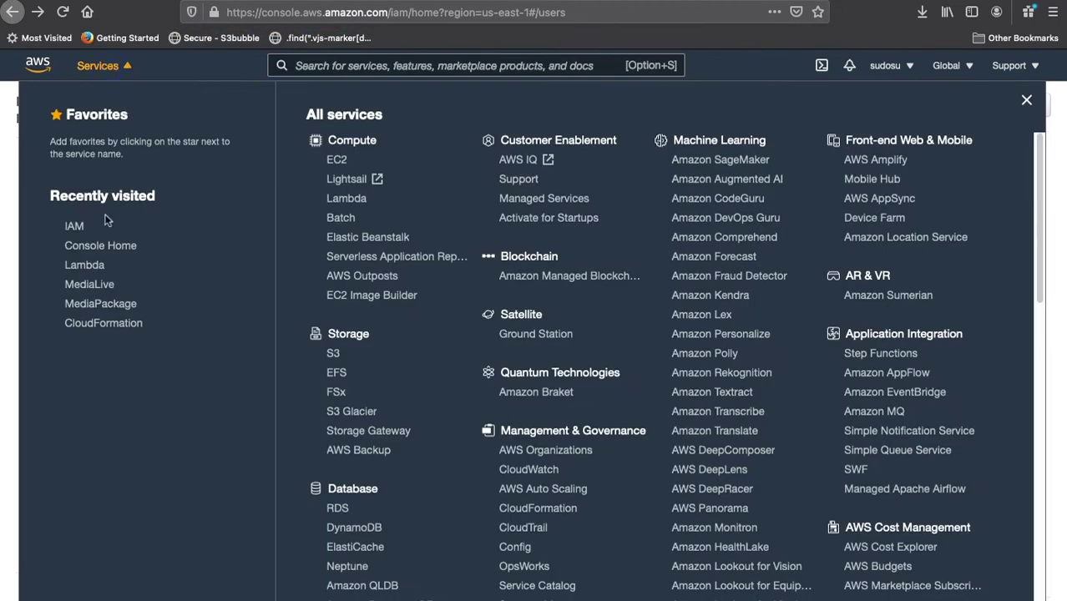
pyautogui.click(334, 354)
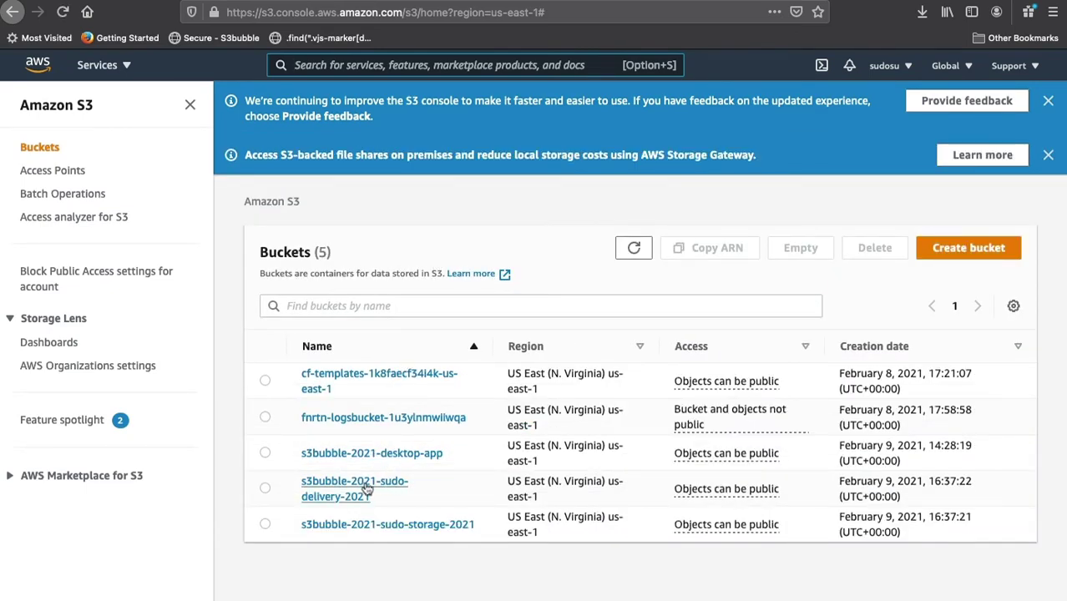
pyautogui.click(357, 526)
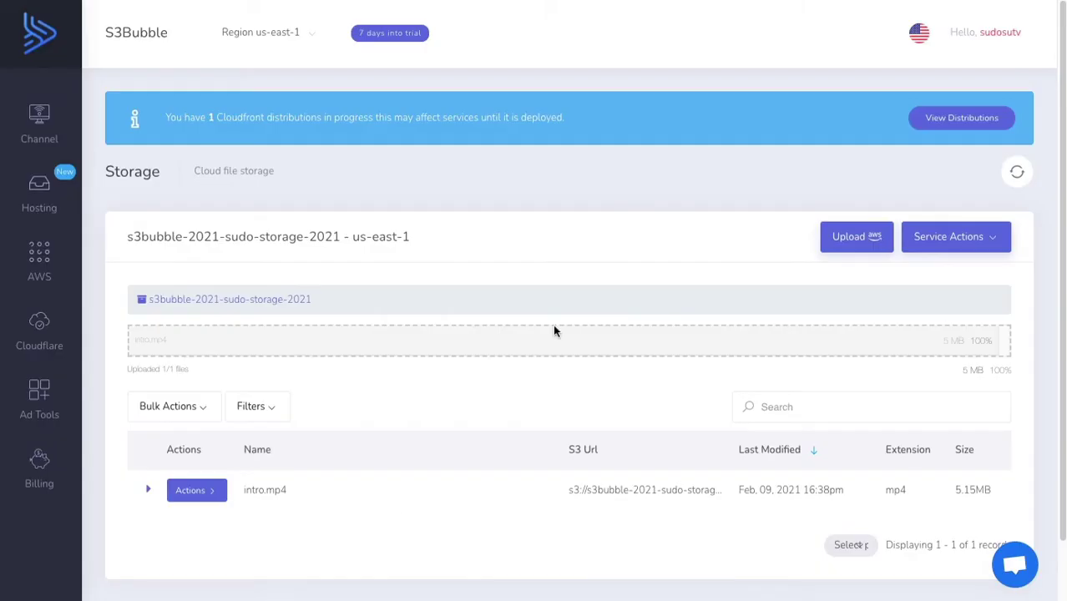
# Step: Back in S3Bubble, open the Media Convert Encoder for the uploaded intro.mp4
pyautogui.click(213, 499)
pyautogui.scroll(-5, 312, 486)
pyautogui.scroll(3, 312, 486)
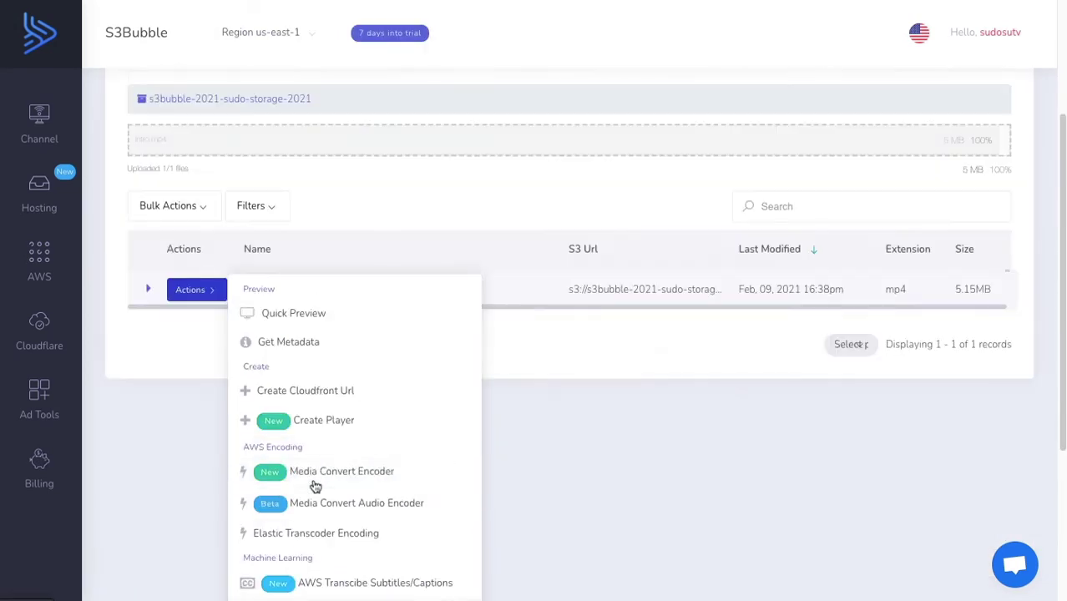
pyautogui.scroll(1, 326, 459)
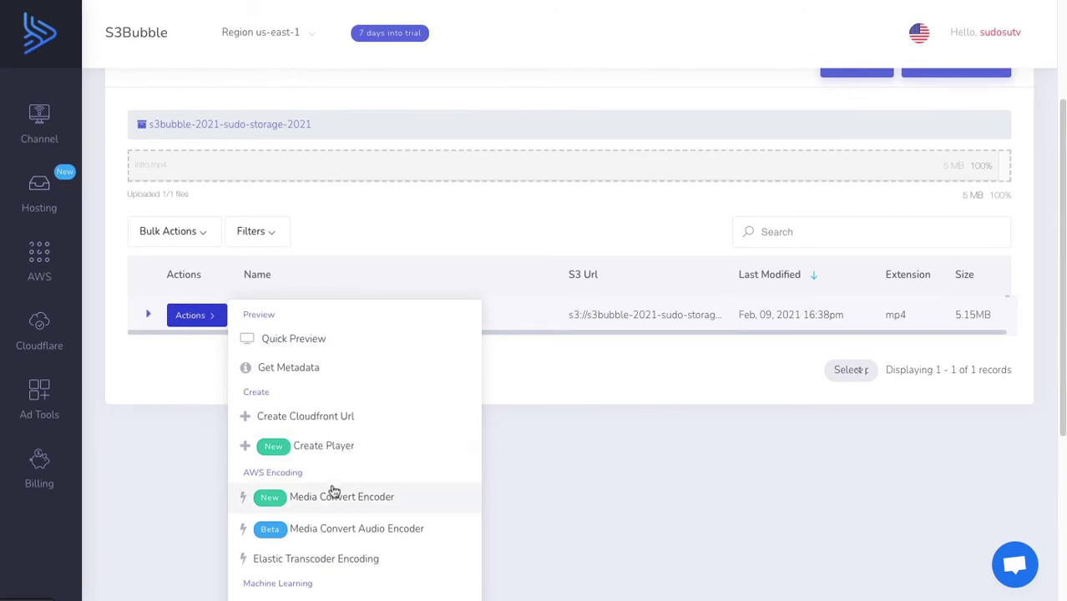
pyautogui.click(332, 498)
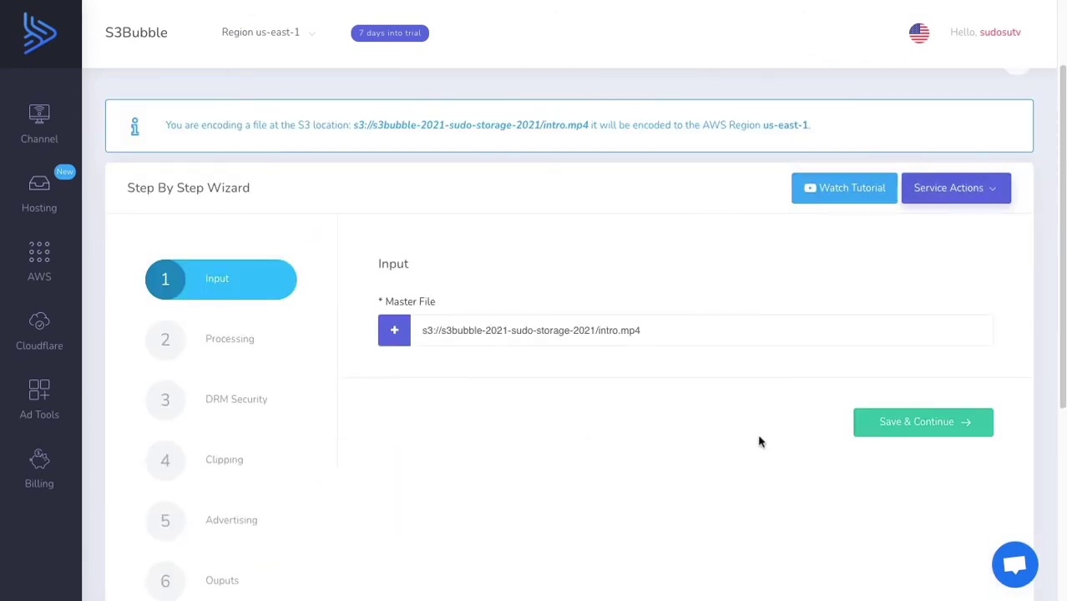
# Step: Accept the master file and continue through Processing, DRM Security, Clipping and Advertising without changes, up to Outputs
pyautogui.click(923, 422)
pyautogui.scroll(-5, 698, 410)
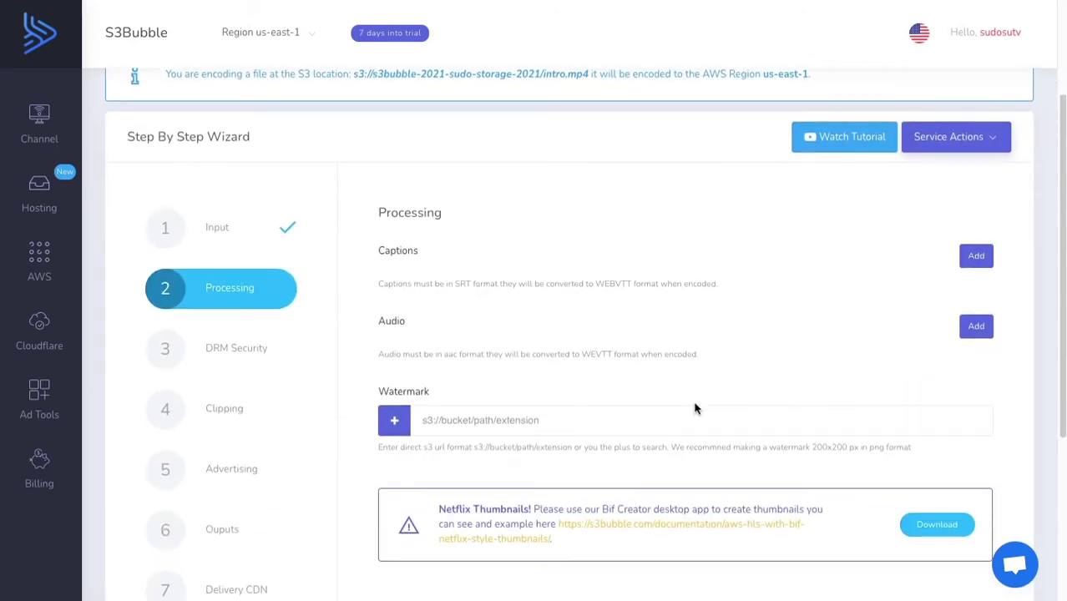
pyautogui.click(914, 369)
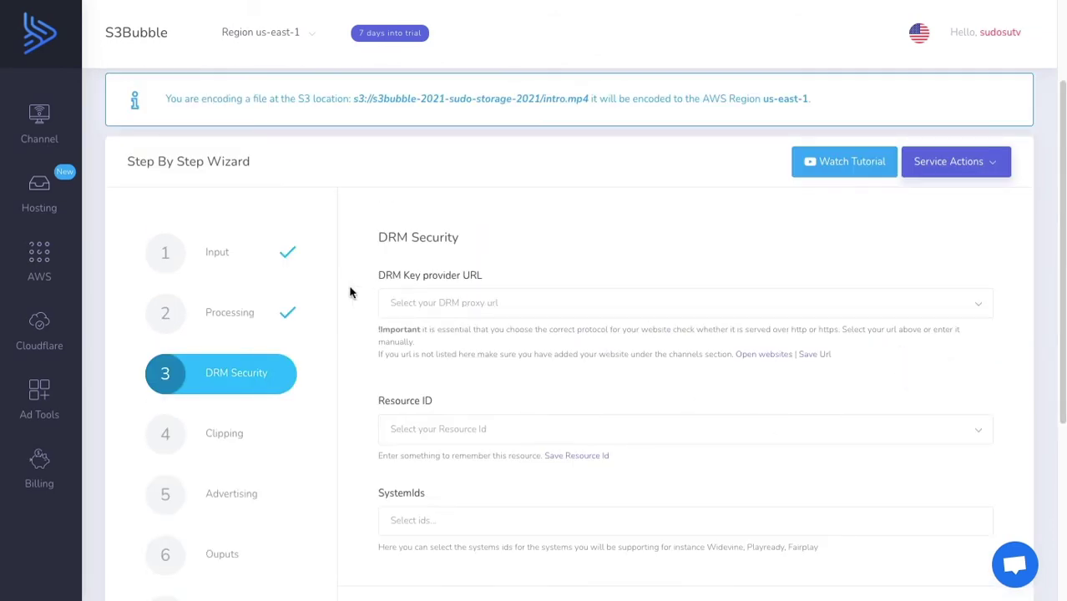
pyautogui.scroll(-5, 676, 372)
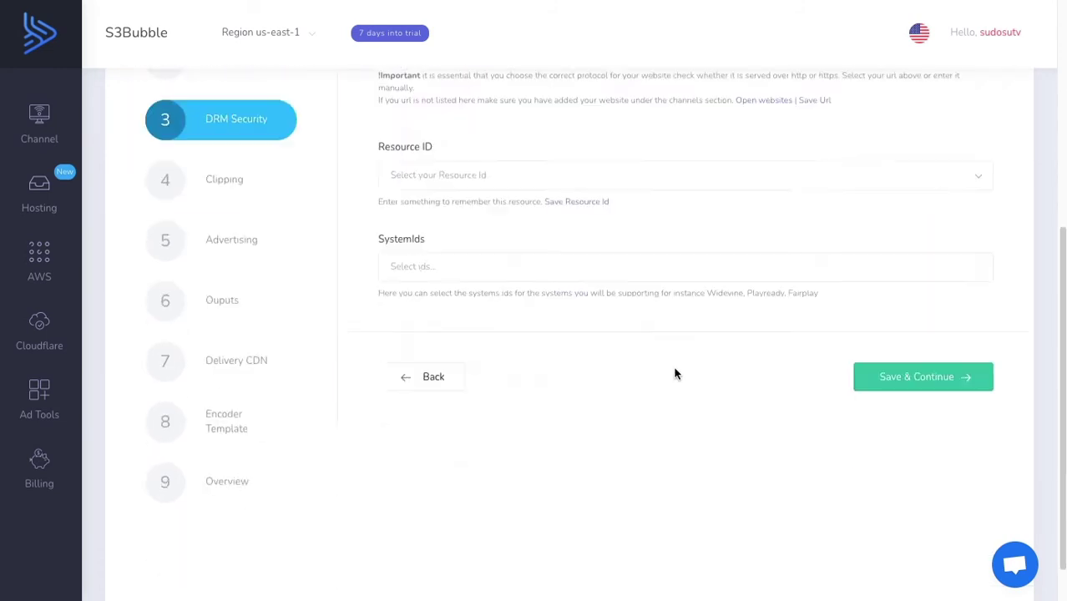
pyautogui.click(924, 377)
pyautogui.scroll(-1, 749, 465)
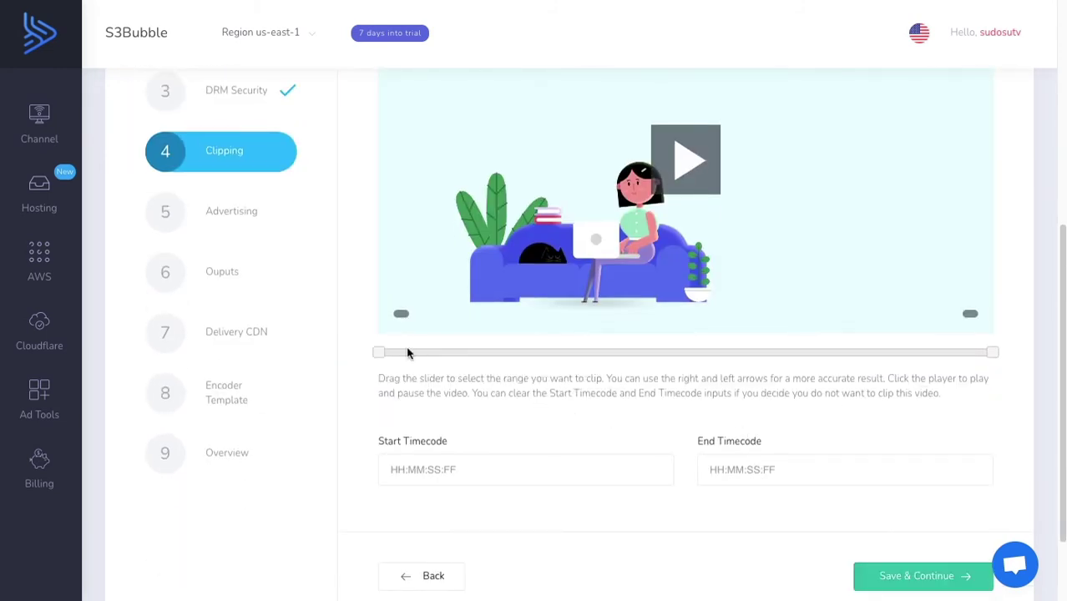
pyautogui.click(864, 578)
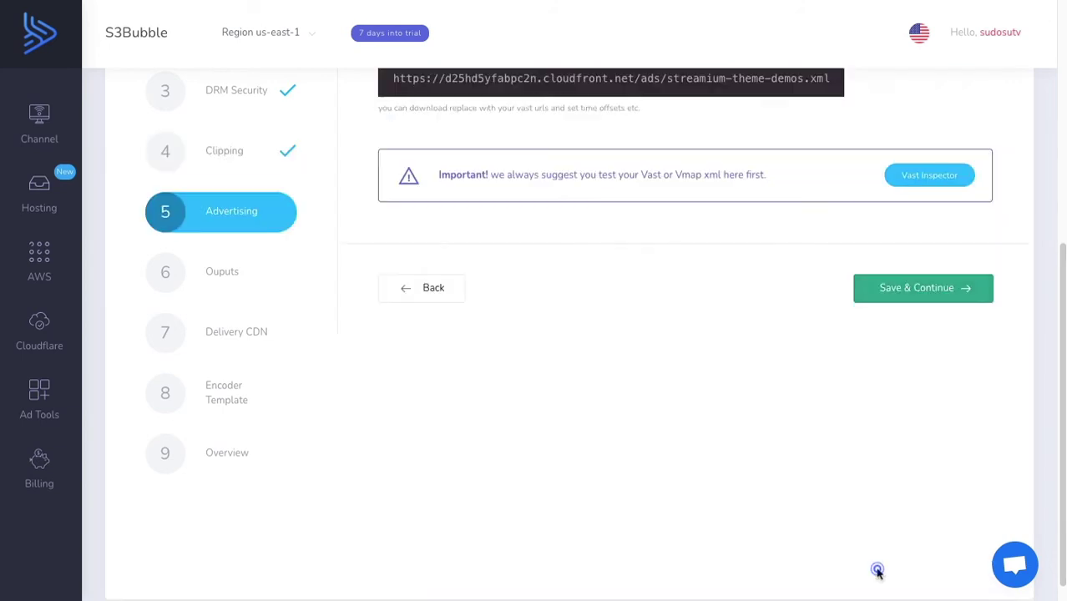
pyautogui.scroll(3, 747, 416)
pyautogui.click(917, 568)
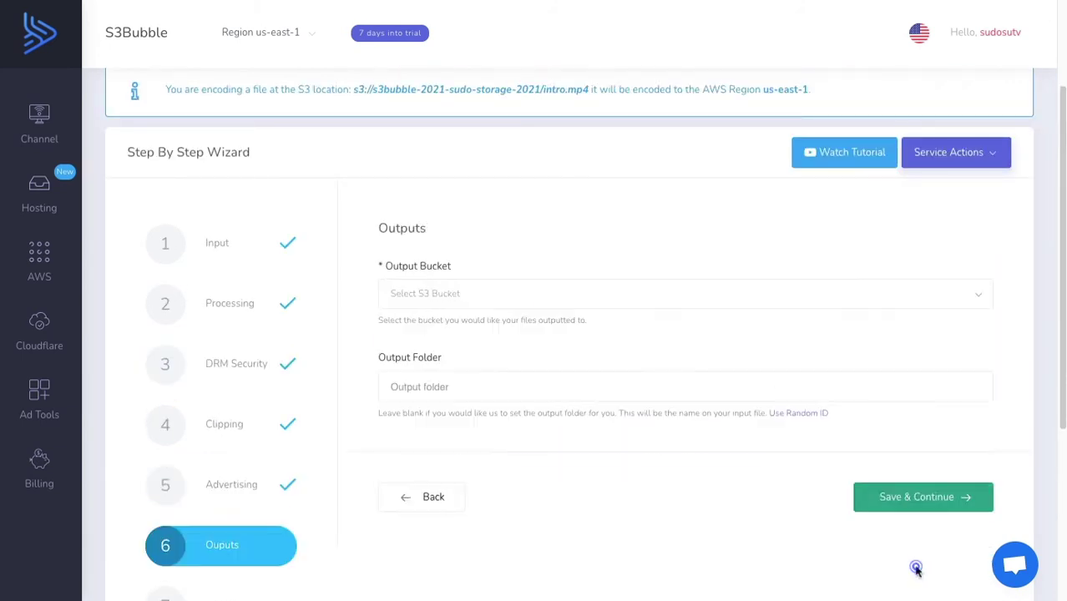
# Step: Set the output bucket to s3bubble-2021-sudo-delivery-2021, use a random ID as the output folder and continue
pyautogui.click(514, 299)
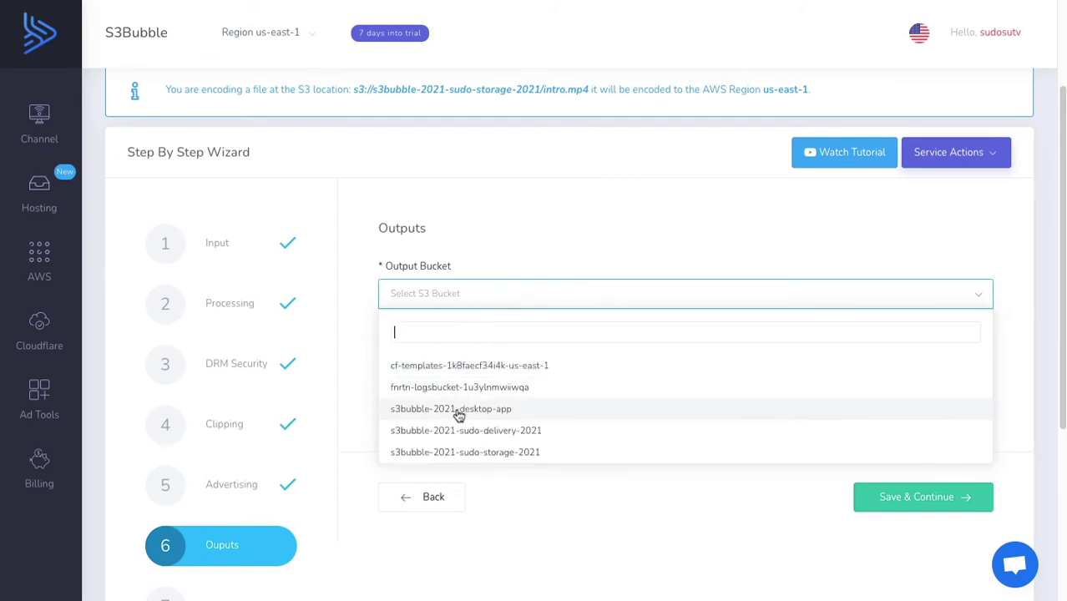
pyautogui.click(450, 431)
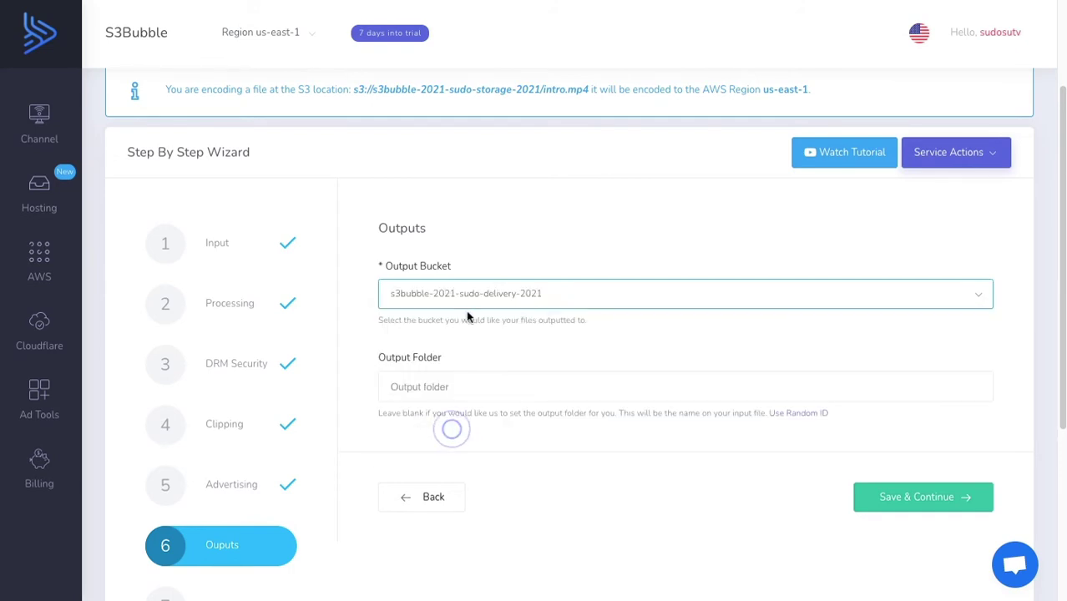
pyautogui.click(418, 382)
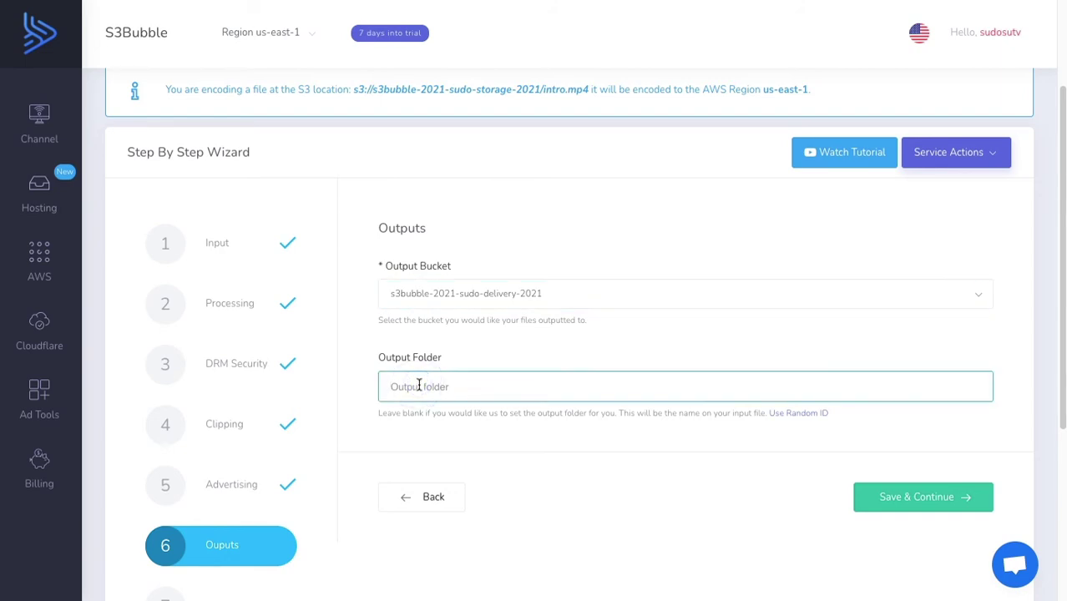
pyautogui.click(797, 416)
pyautogui.click(914, 497)
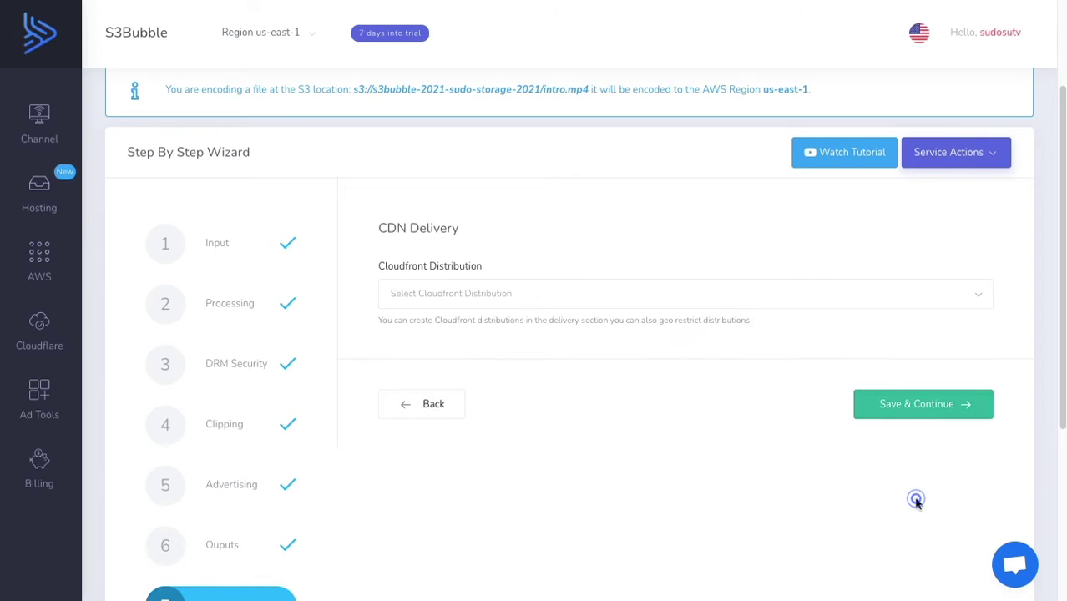
# Step: Choose d1icziwhy4g1kv.cloudfront.net as the CloudFront distribution for CDN delivery and continue
pyautogui.click(547, 298)
pyautogui.click(507, 365)
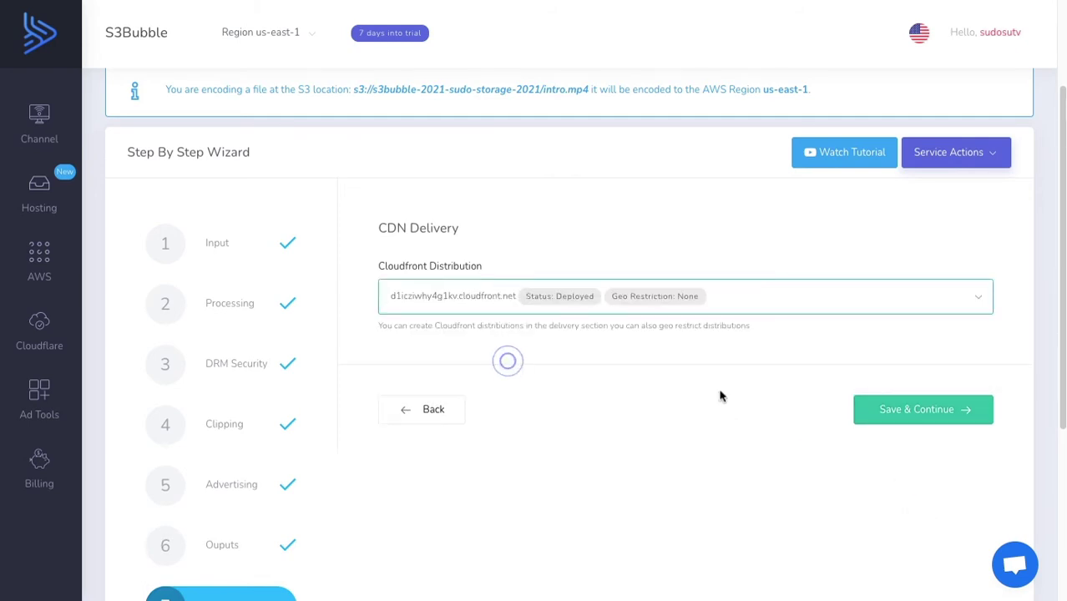
pyautogui.click(897, 407)
# Step: Select S3Bubble-OTT_HLS_Cost_Saving_Template as the Media Convert job template and continue to the overview
pyautogui.click(529, 293)
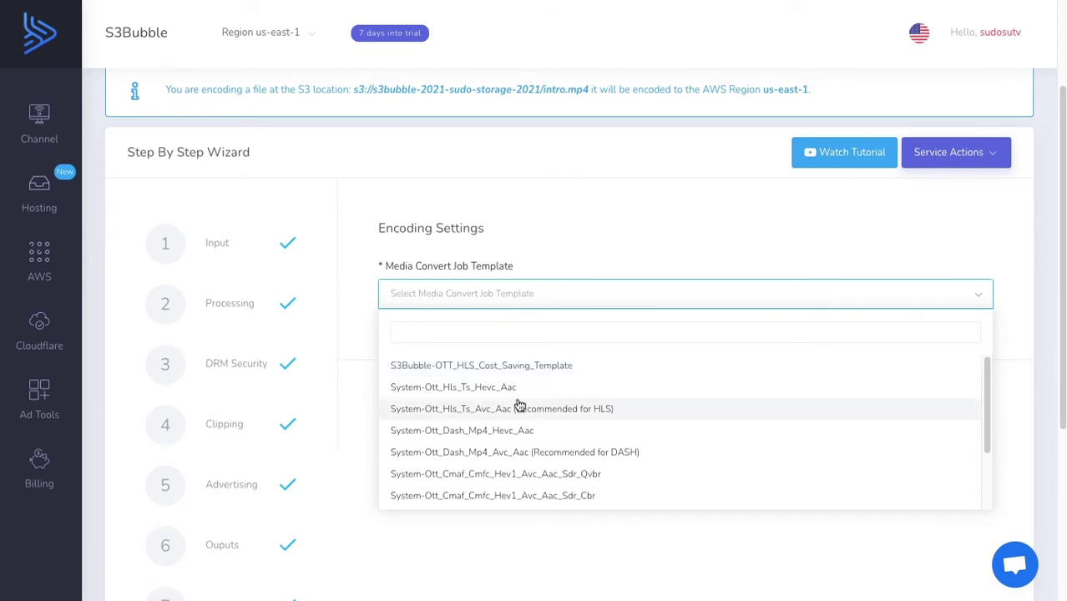
pyautogui.scroll(-2, 519, 405)
pyautogui.scroll(2, 520, 406)
pyautogui.click(529, 365)
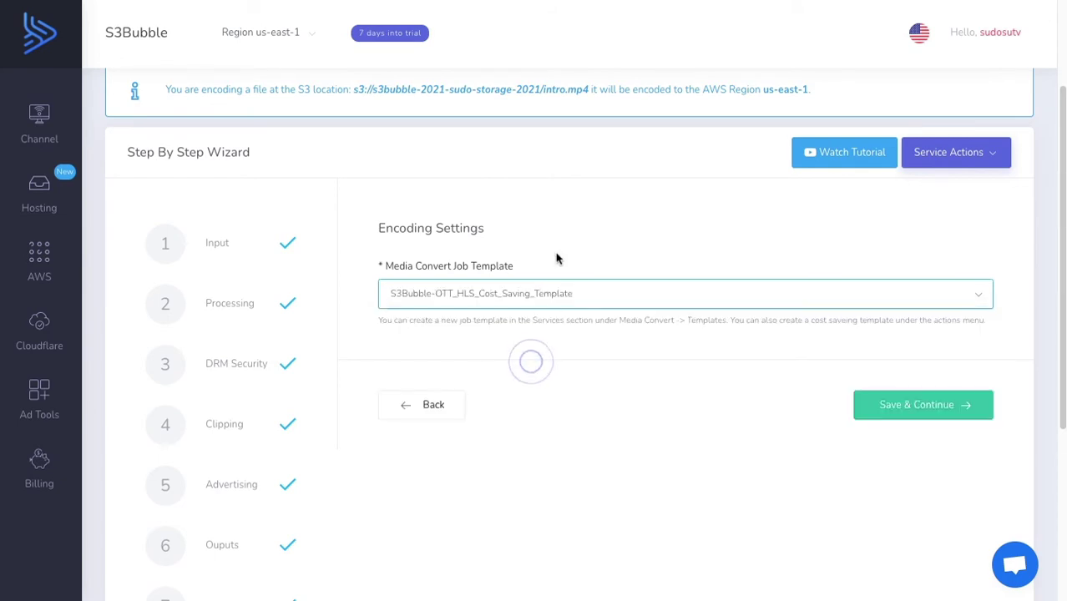
pyautogui.click(787, 350)
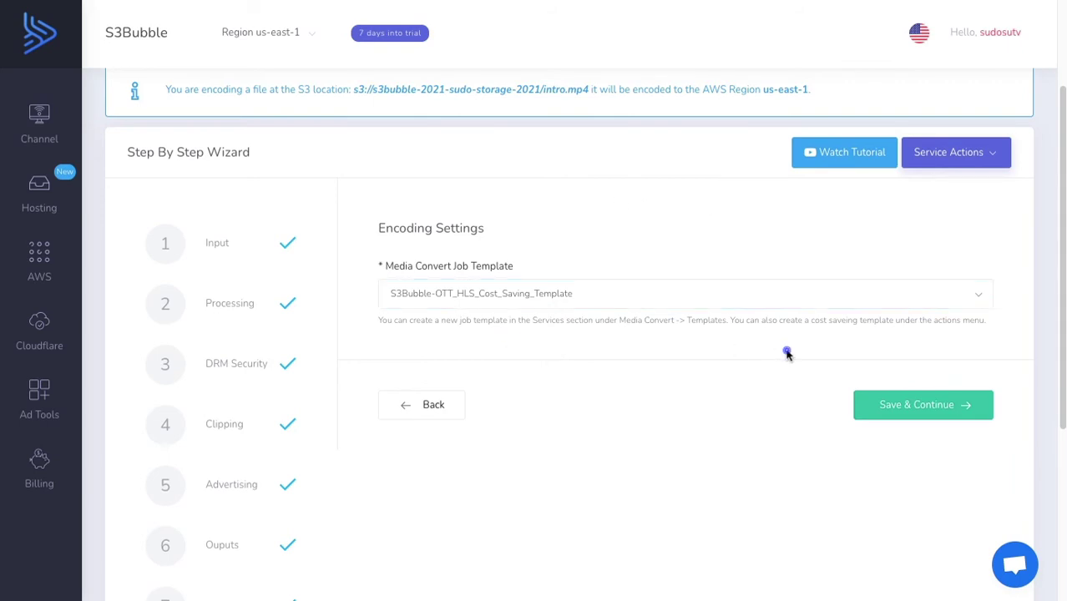
pyautogui.click(884, 406)
# Step: Submit the encoding job and check its progress in the refreshed Media Convert jobs list
pyautogui.scroll(-2, 883, 406)
pyautogui.click(925, 466)
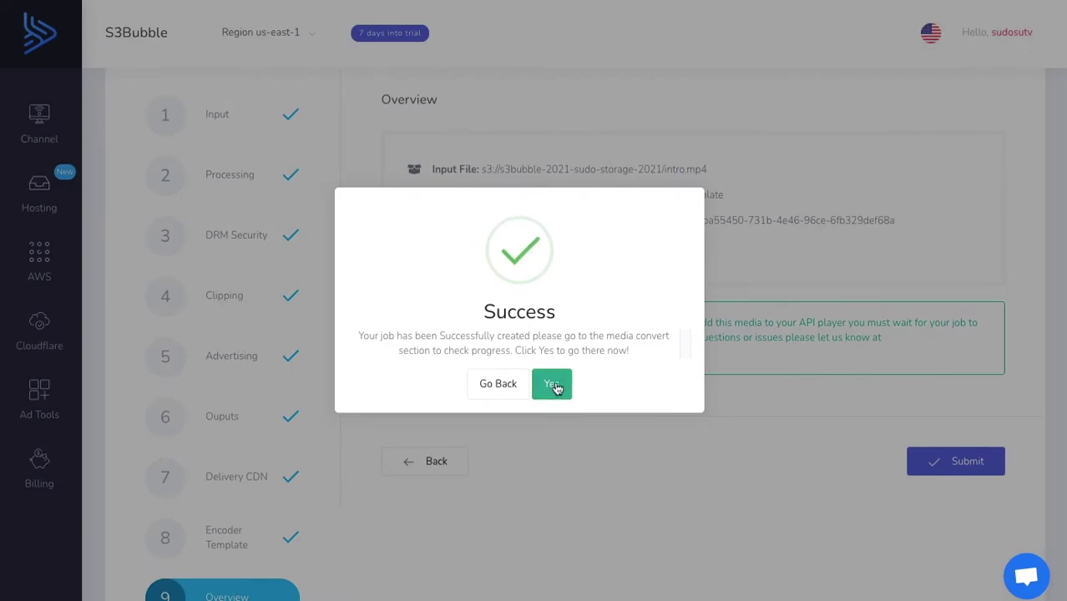
pyautogui.click(551, 385)
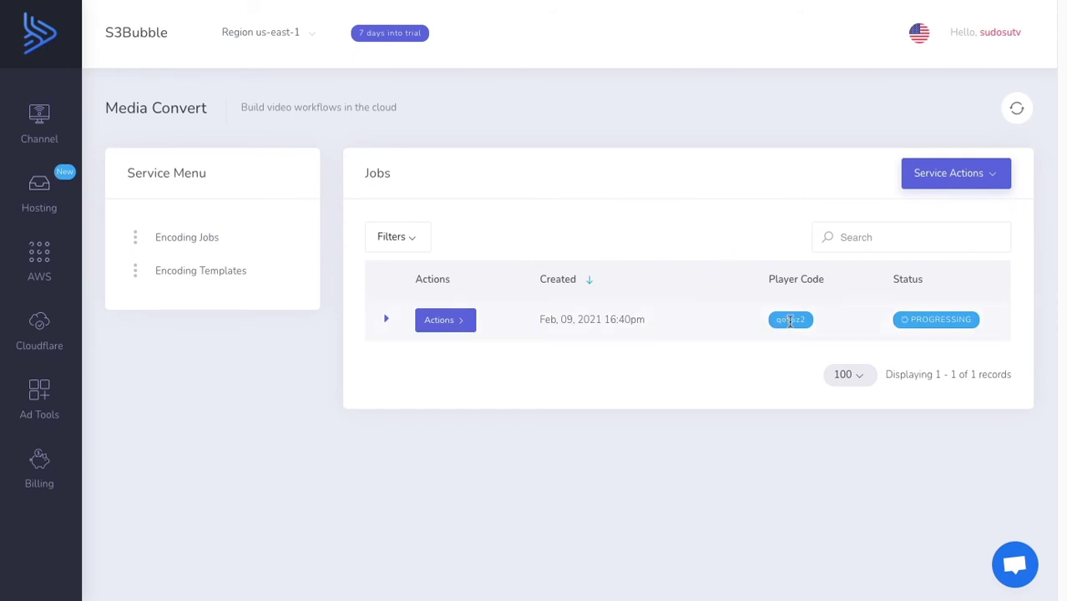
pyautogui.click(1011, 109)
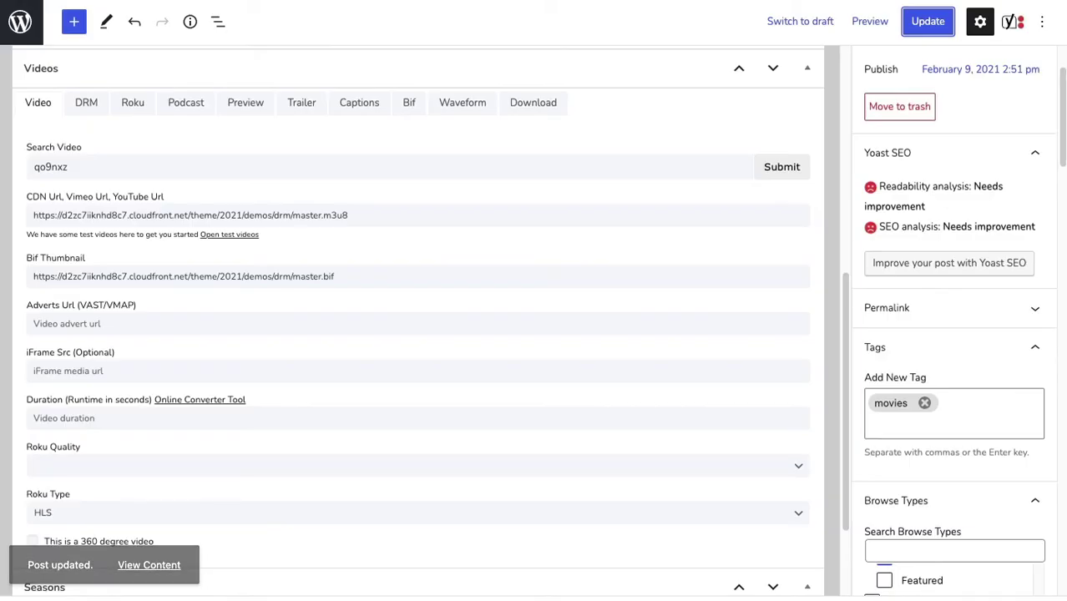
# Step: Switch to WordPress and start a new channel post titled "AWS Encoder"
pyautogui.click(22, 23)
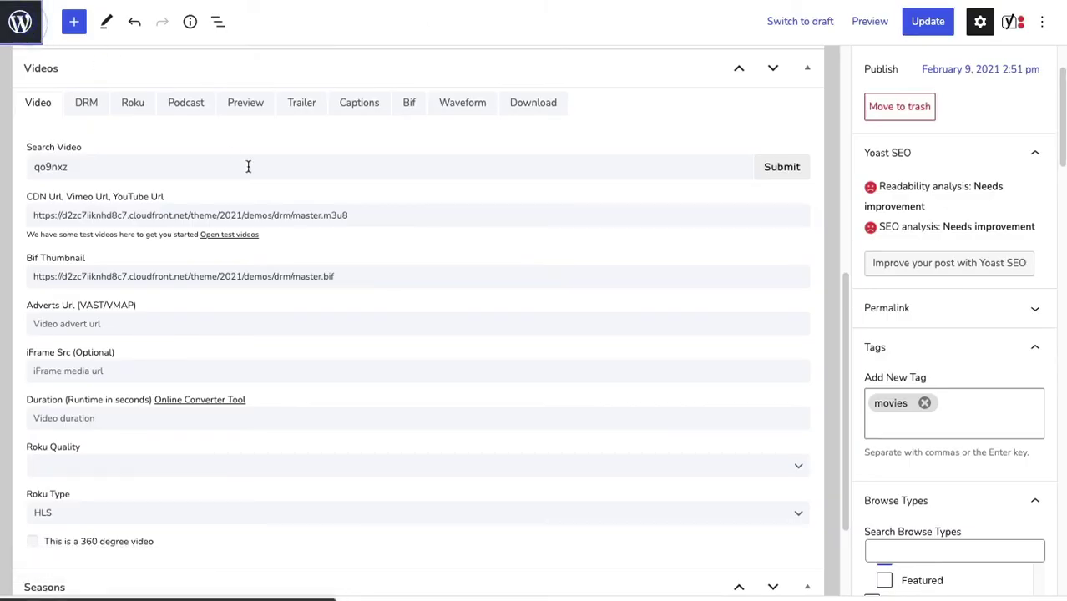
pyautogui.click(242, 55)
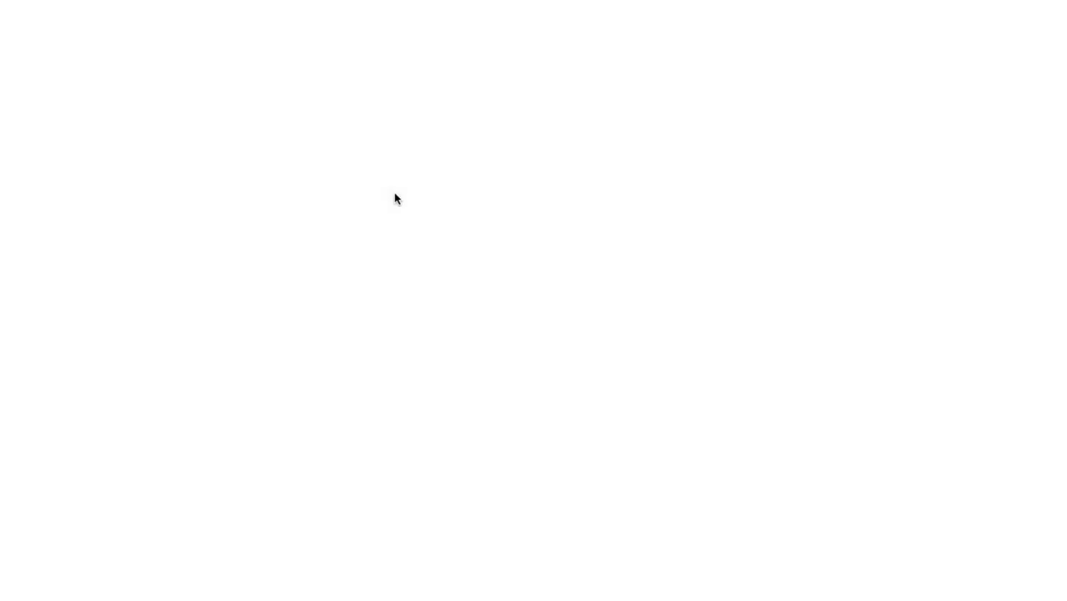
pyautogui.click(299, 111)
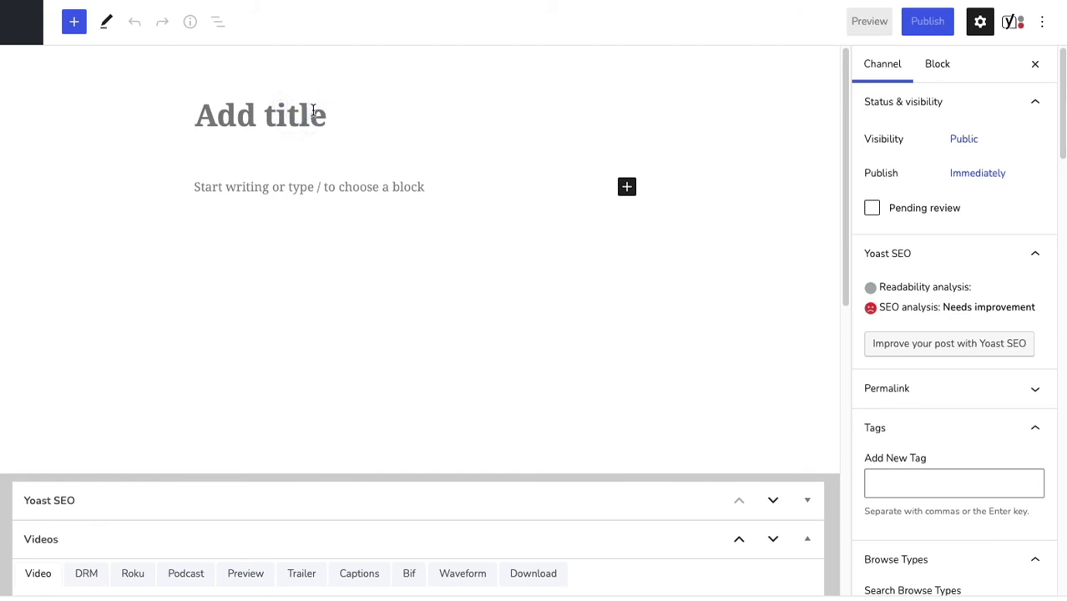
pyautogui.write('AWS Encoder')
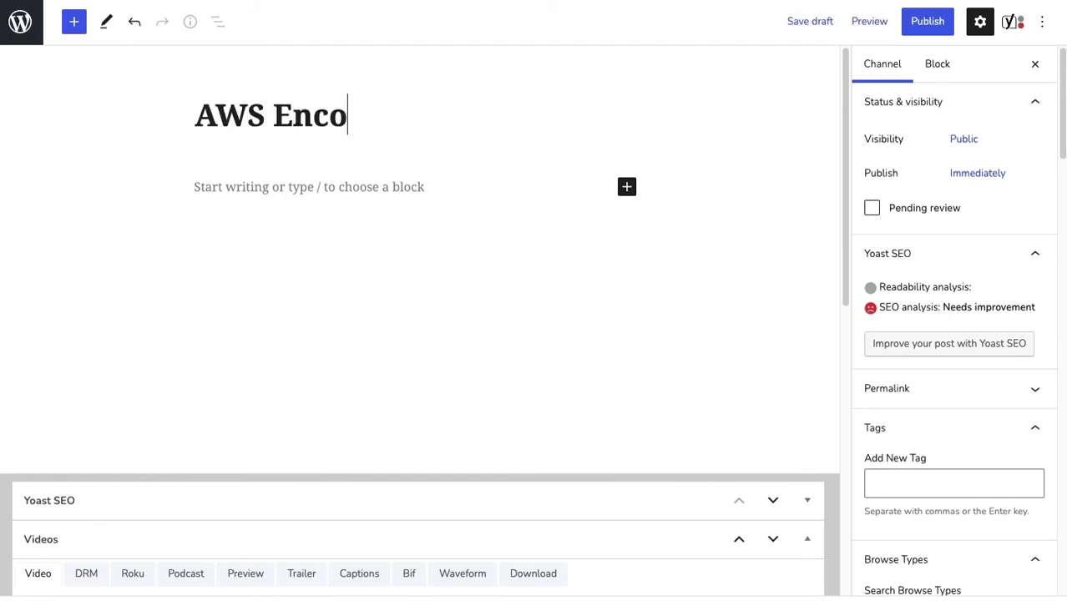
pyautogui.click(373, 181)
pyautogui.write('Demo')
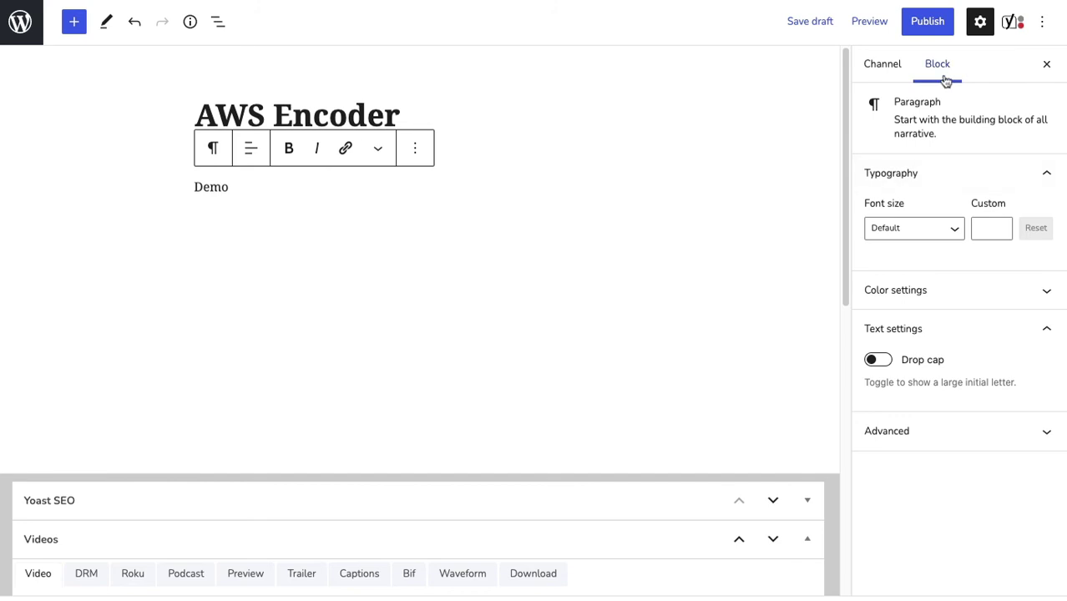
pyautogui.click(892, 67)
pyautogui.scroll(-10, 905, 329)
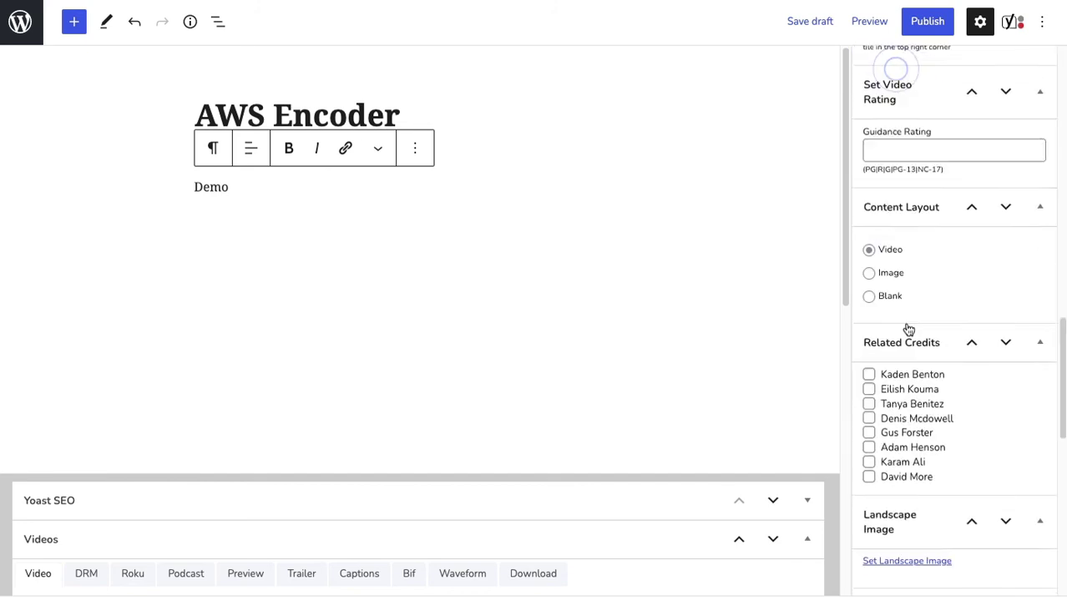
pyautogui.click(918, 278)
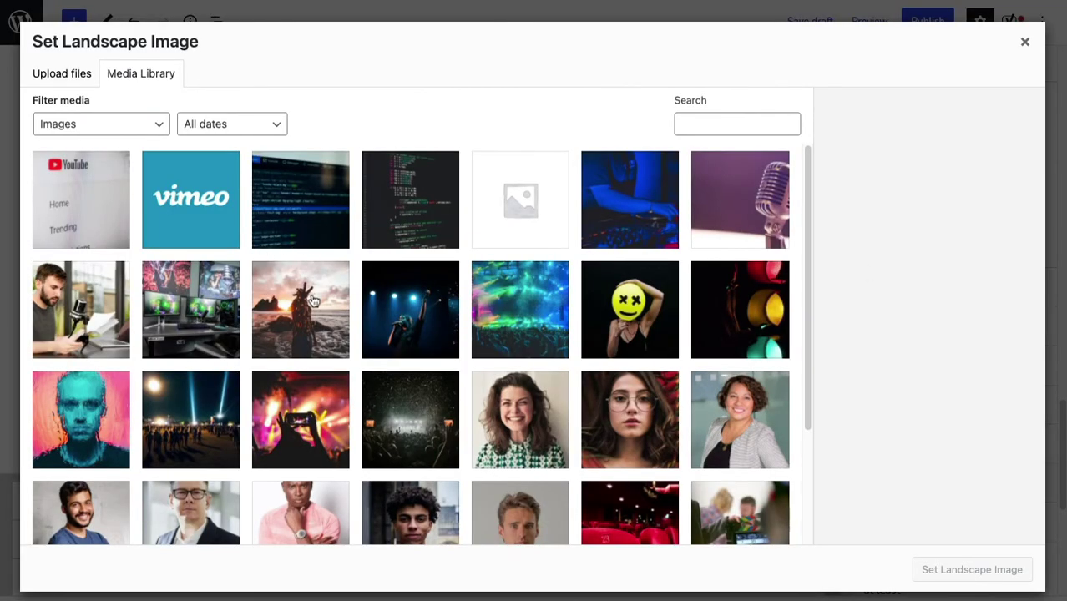
pyautogui.click(314, 301)
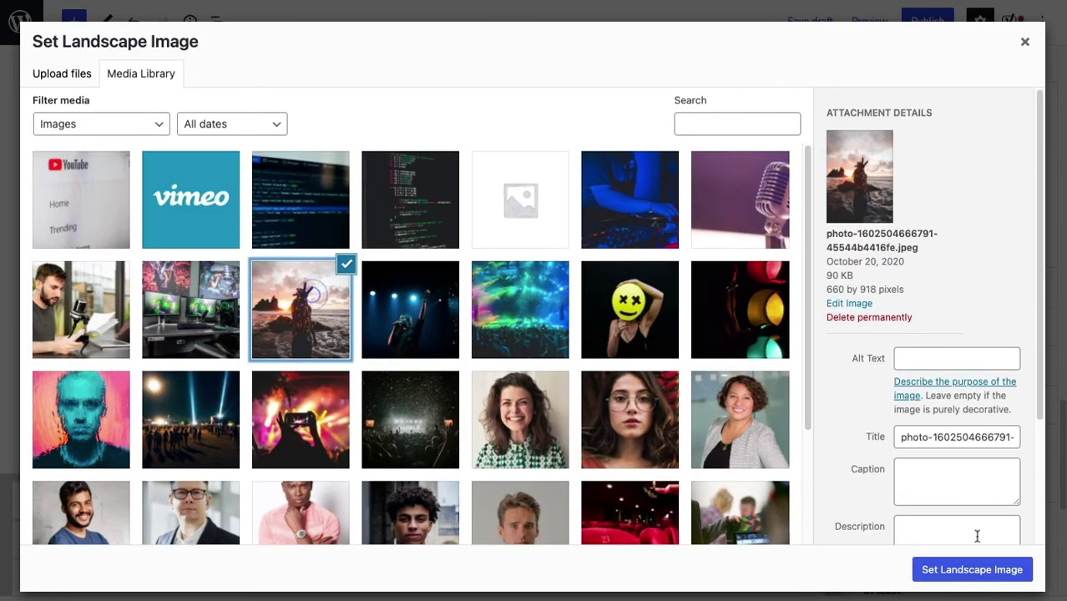
pyautogui.click(972, 570)
# Step: Assign the channel post to the Movies browse type and its Examples subtype
pyautogui.scroll(-10, 960, 501)
pyautogui.scroll(2, 958, 289)
pyautogui.scroll(2, 957, 288)
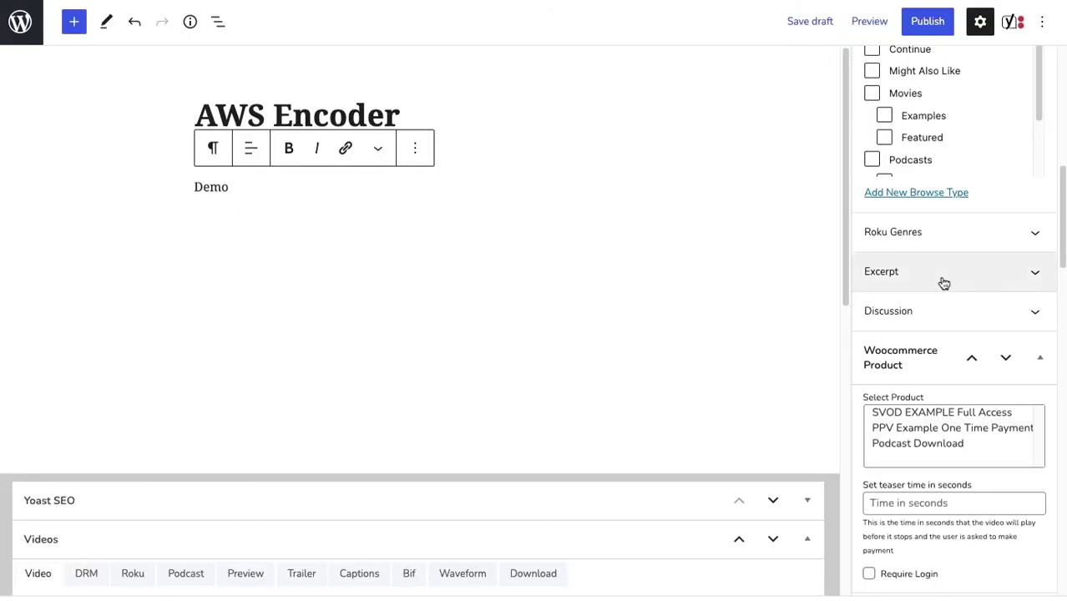
pyautogui.click(872, 92)
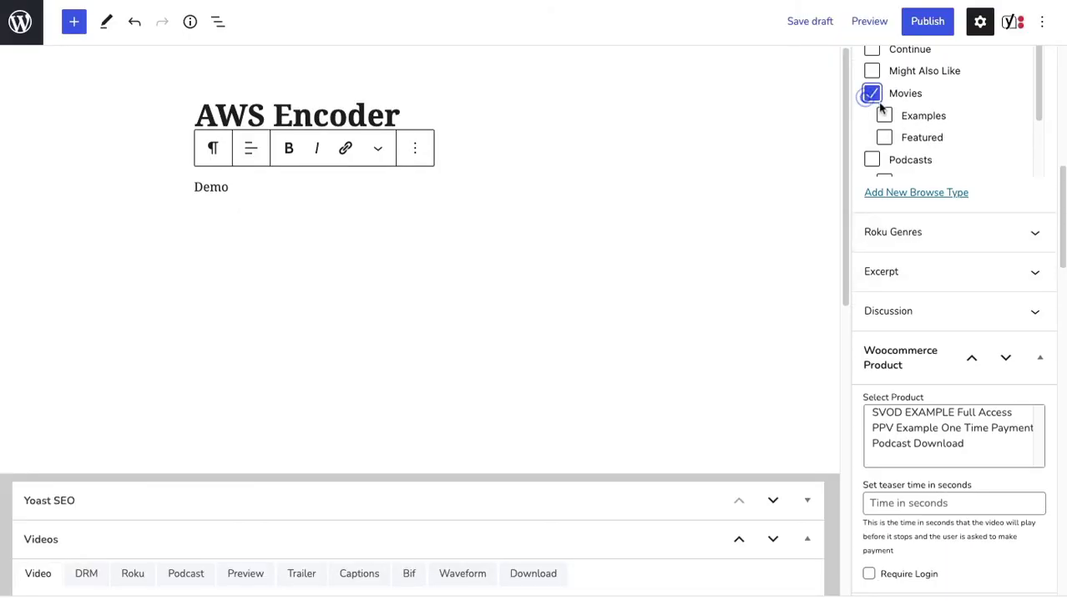
pyautogui.click(884, 115)
pyautogui.scroll(-3, 729, 454)
pyautogui.scroll(-2, 730, 453)
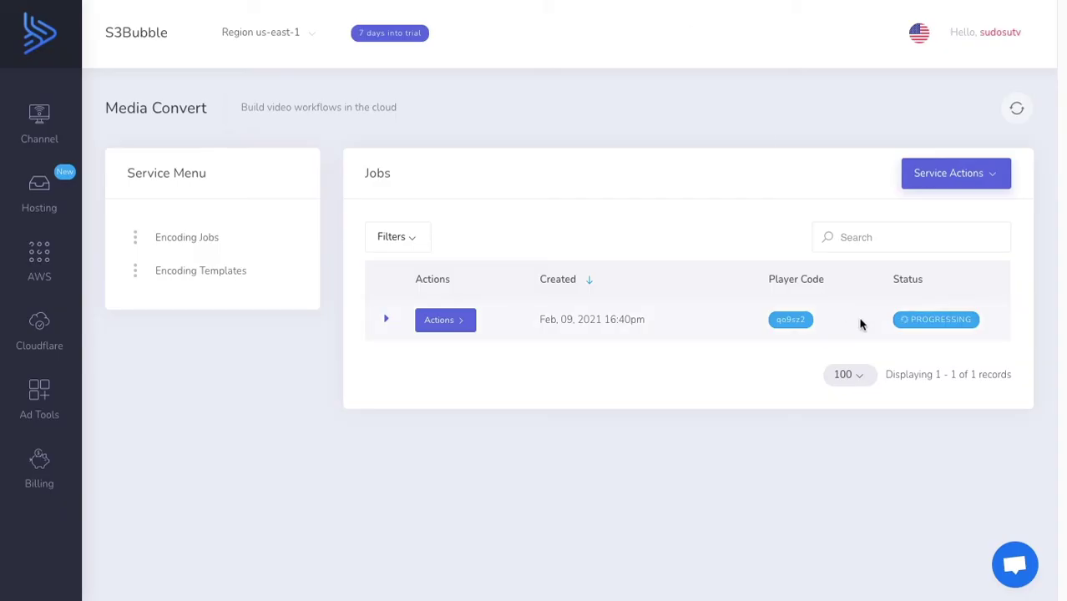
# Step: Copy player code qo9sz2 from the refreshed Media Convert jobs list in S3Bubble and load it as the video of the WordPress post
pyautogui.click(1021, 109)
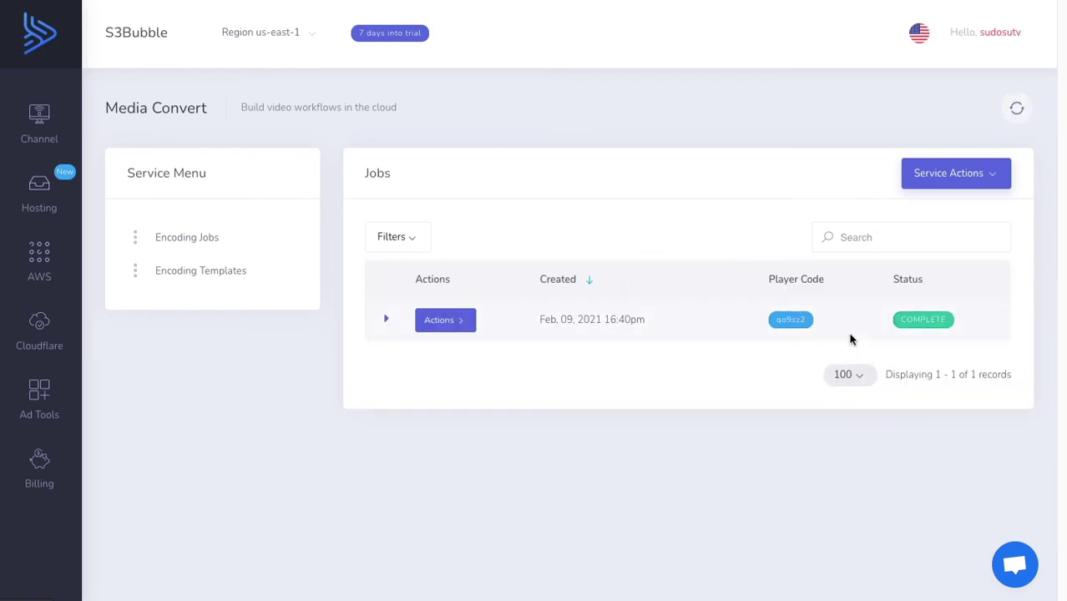
pyautogui.click(801, 319)
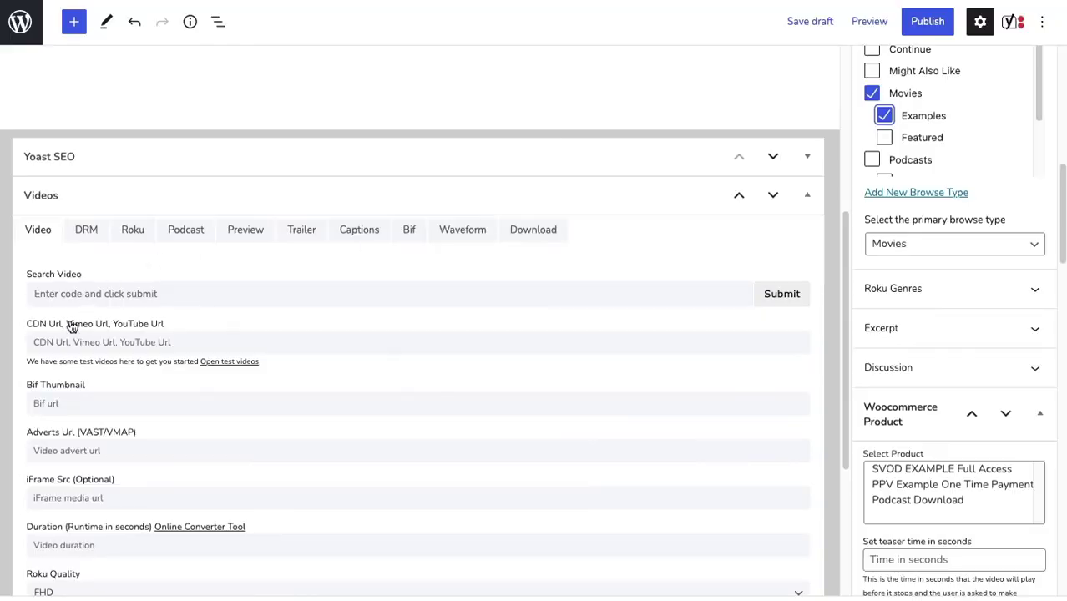
pyautogui.click(86, 293)
pyautogui.write('qo9sz2')
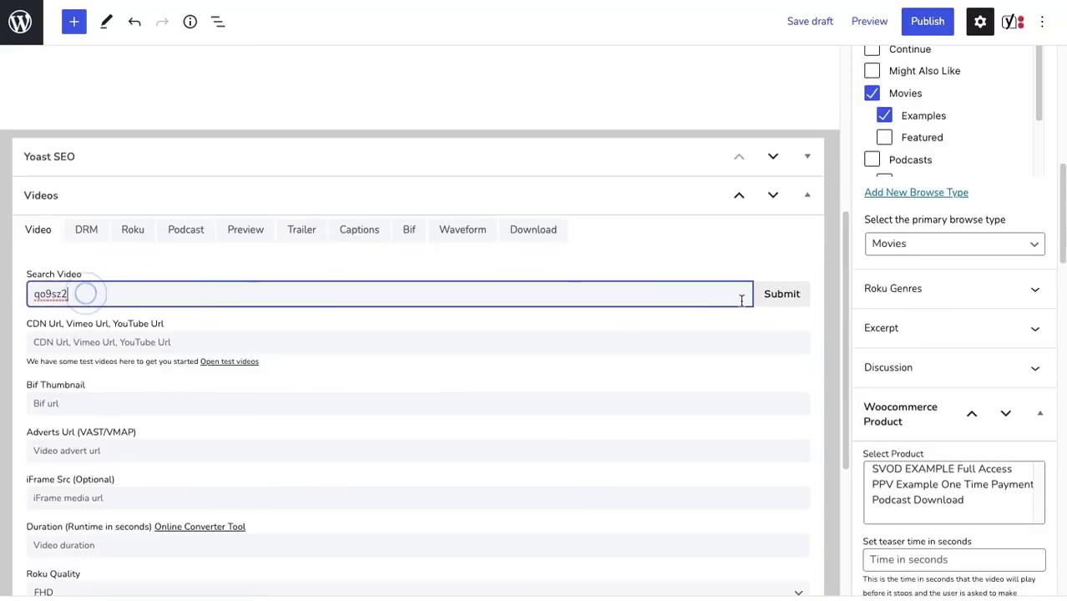
pyautogui.click(778, 299)
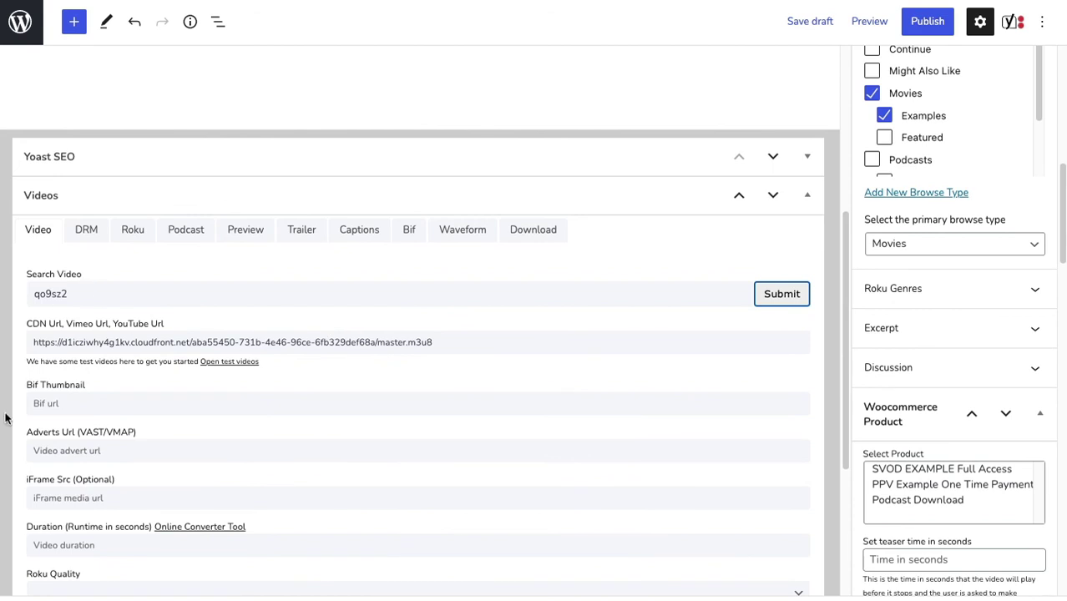
# Step: Publish the AWS Encoder channel post and open its live page to check the video playback, pausing the player
pyautogui.click(921, 31)
pyautogui.click(918, 25)
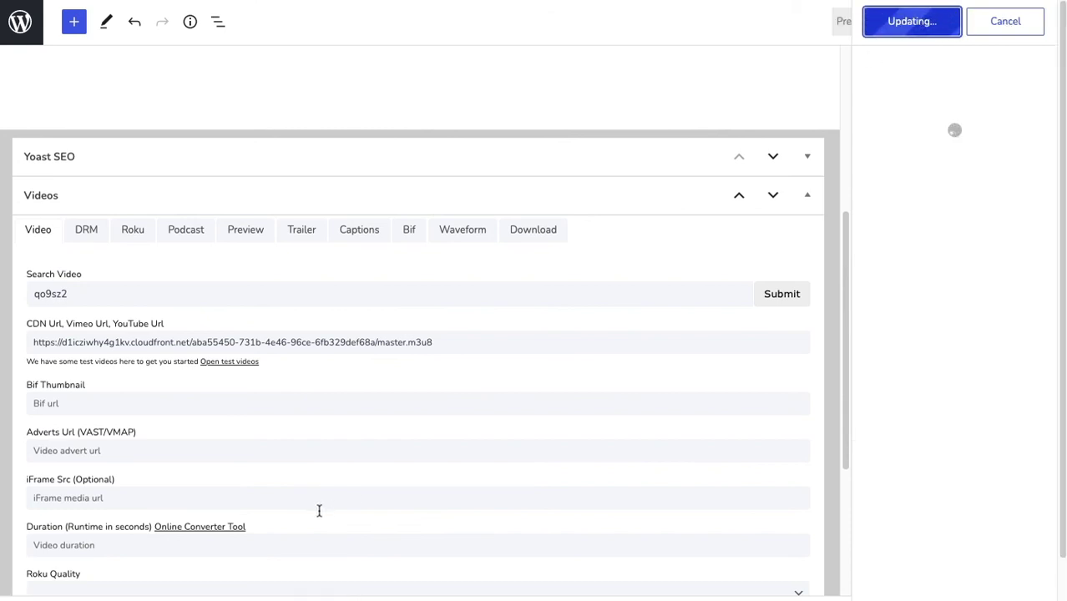
pyautogui.click(176, 570)
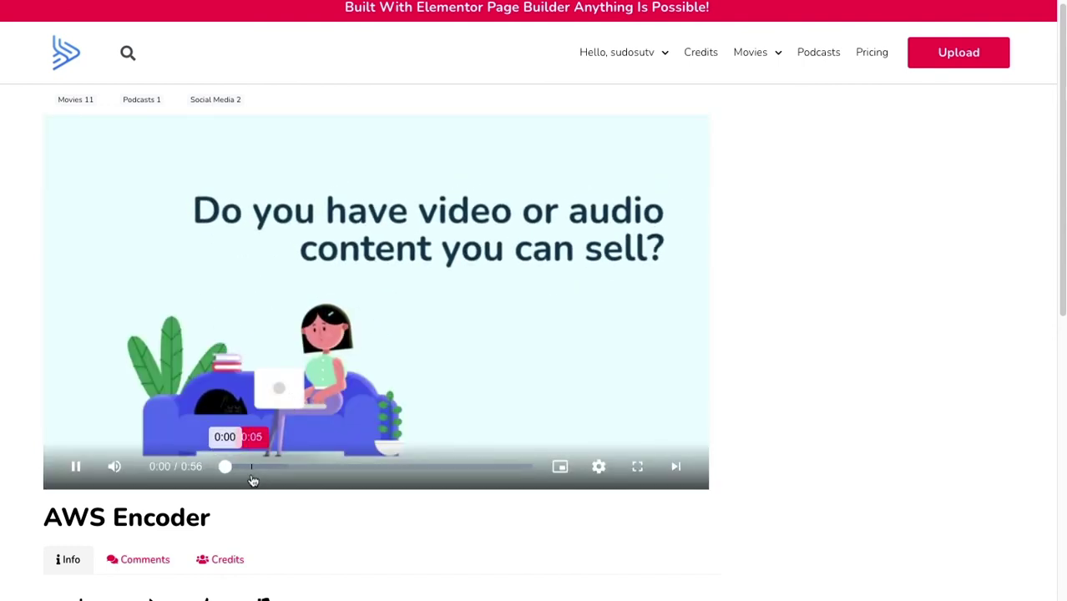
pyautogui.moveTo(121, 472)
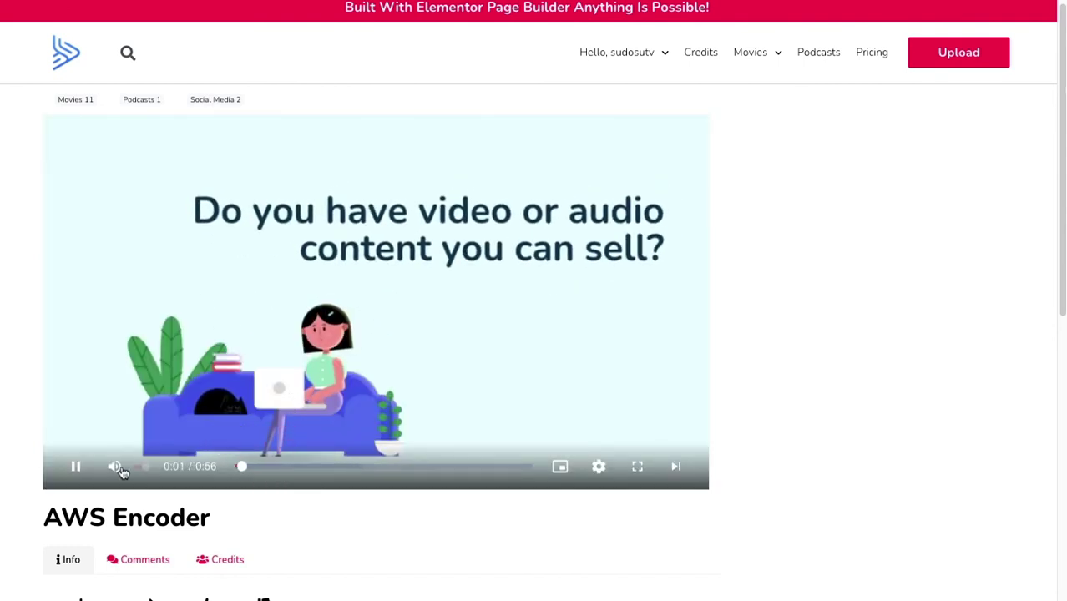
pyautogui.click(75, 465)
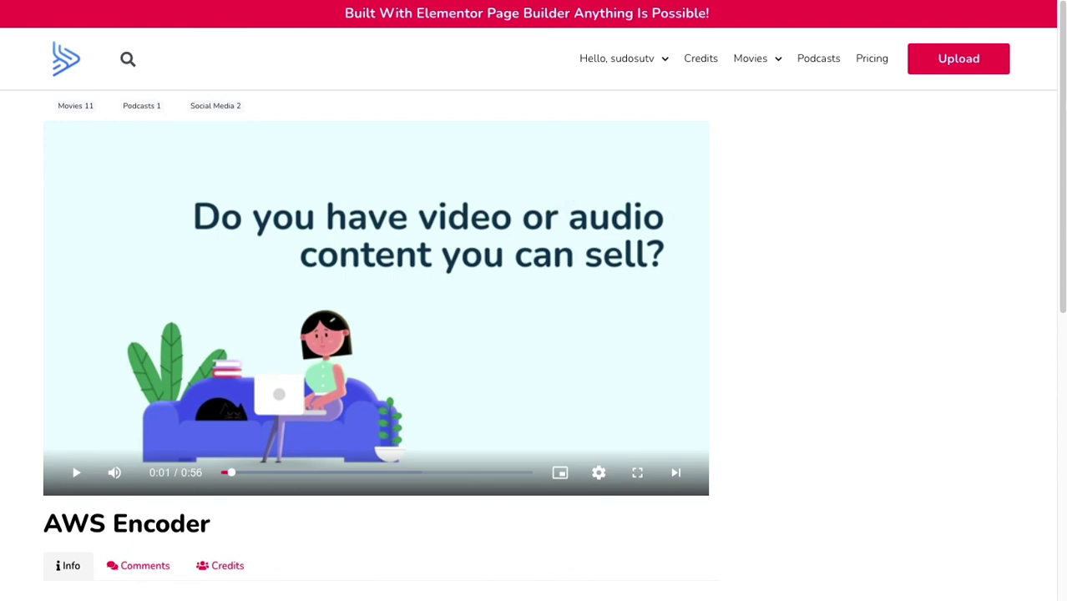
# Step: Return to the WordPress post editor and open the DRM settings of the post's videos
pyautogui.click(576, 1)
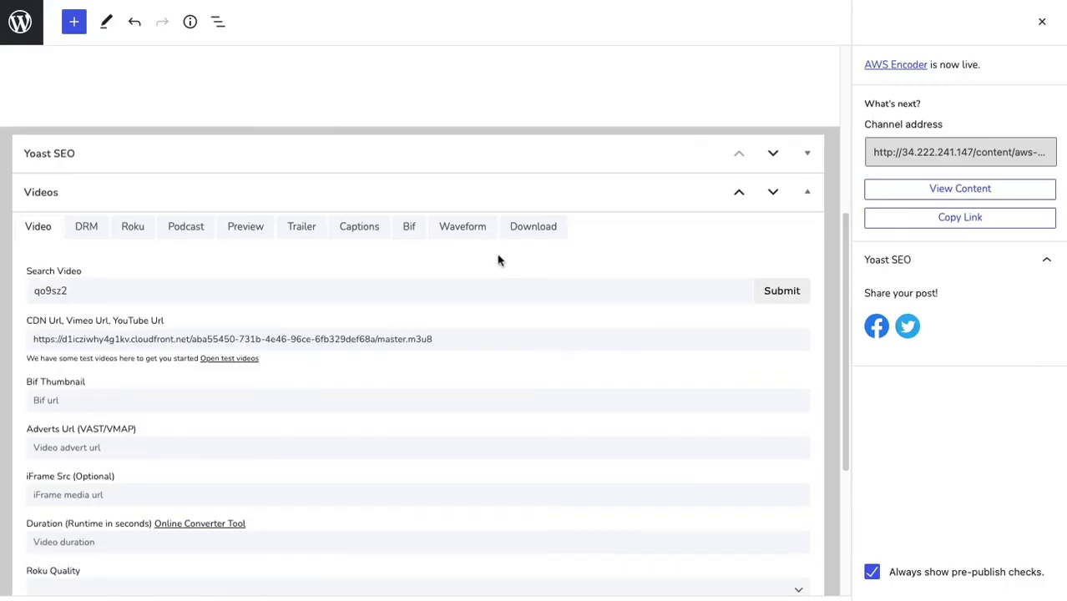
pyautogui.click(88, 228)
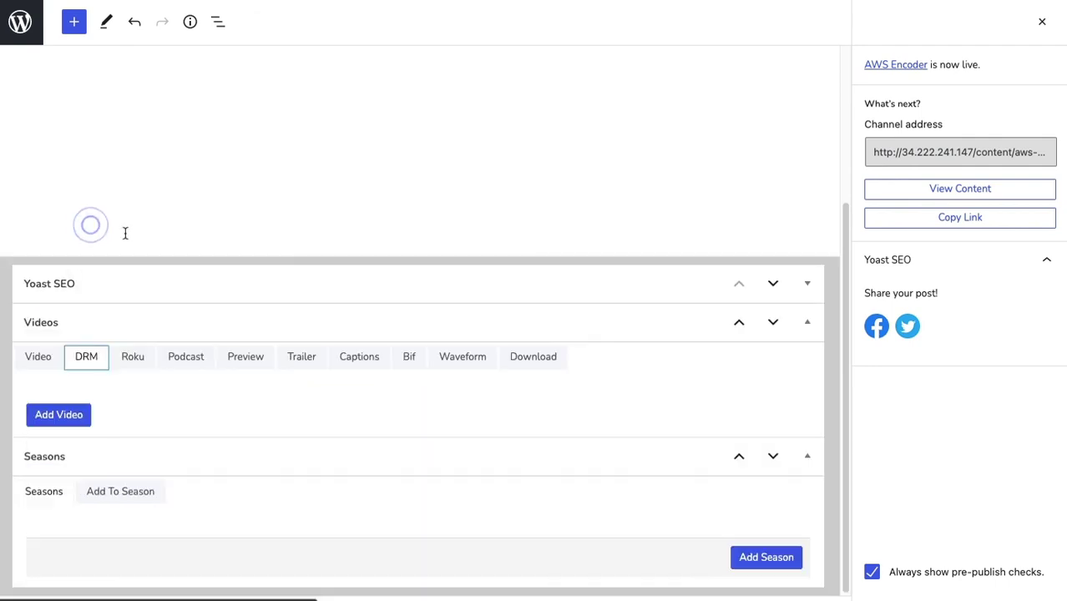